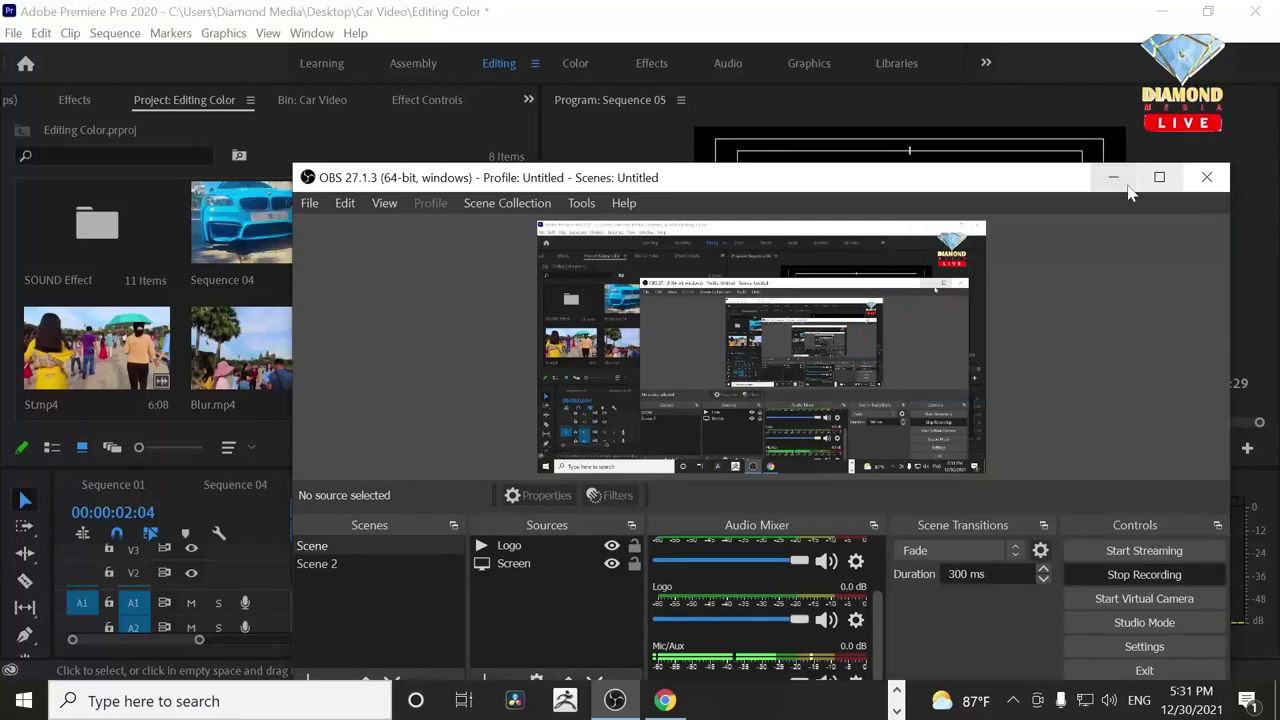
Minimize OBS Studio to reveal the Premiere Pro project.
left_click(1113, 177)
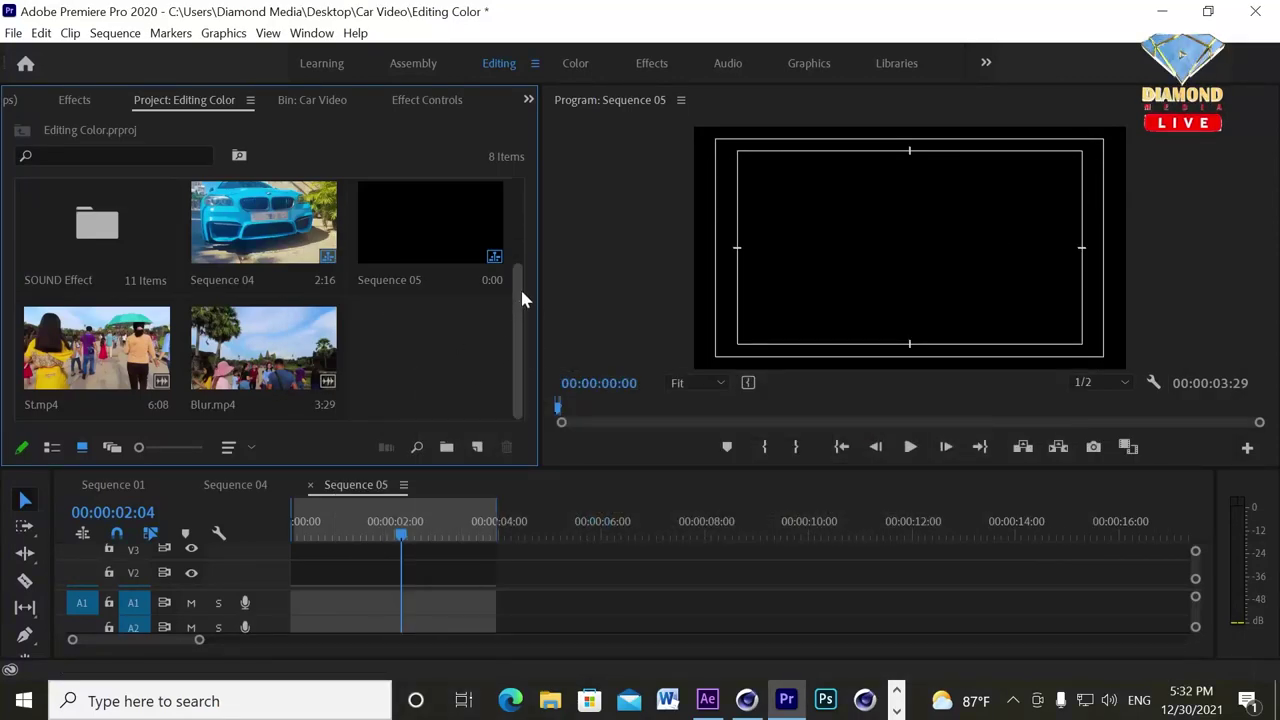
scroll(513, 310, "up", 2)
scroll(514, 322, "down", 2)
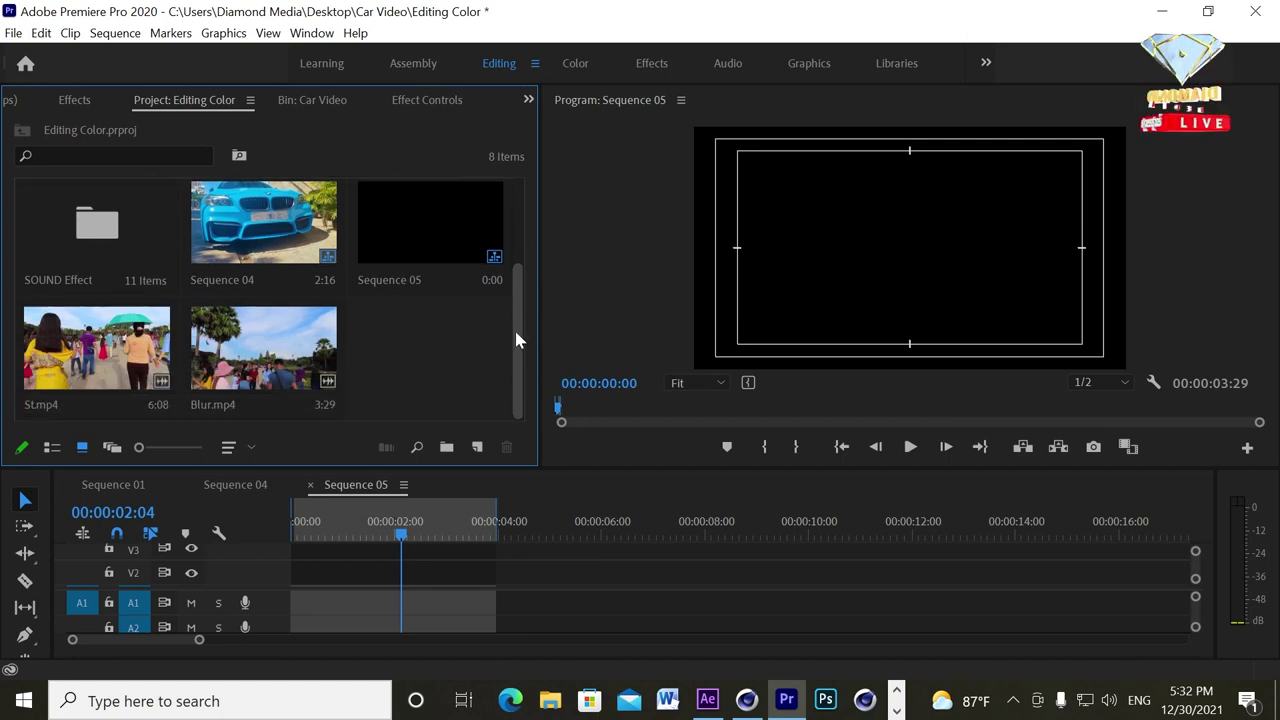
scroll(516, 280, "up", 1)
left_click_drag(518, 287, 518, 252)
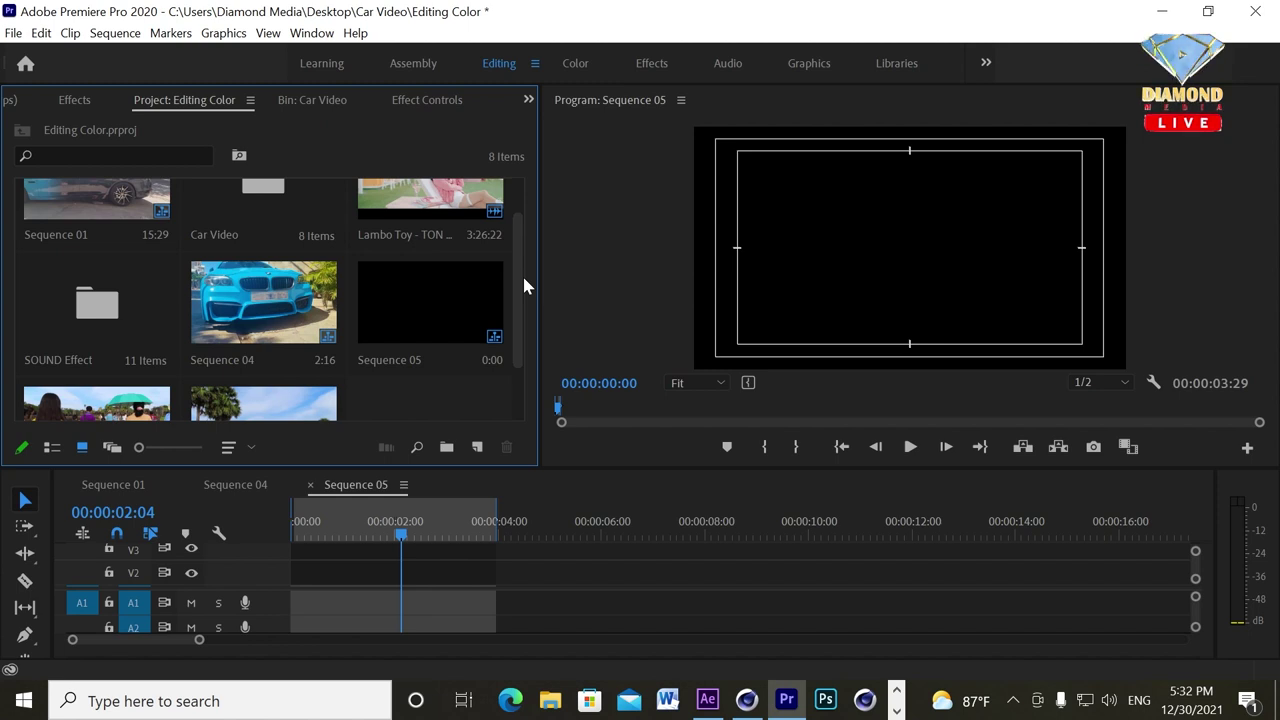
left_click_drag(522, 287, 523, 340)
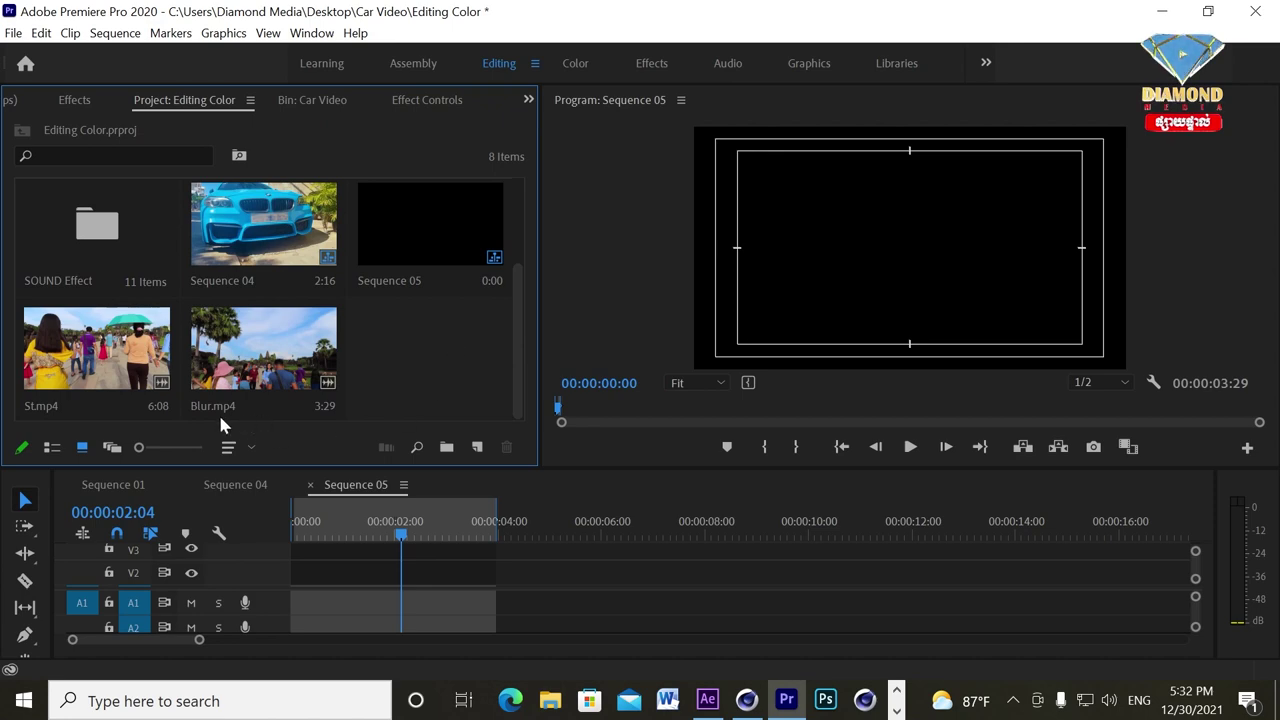
left_click_drag(120, 365, 298, 585)
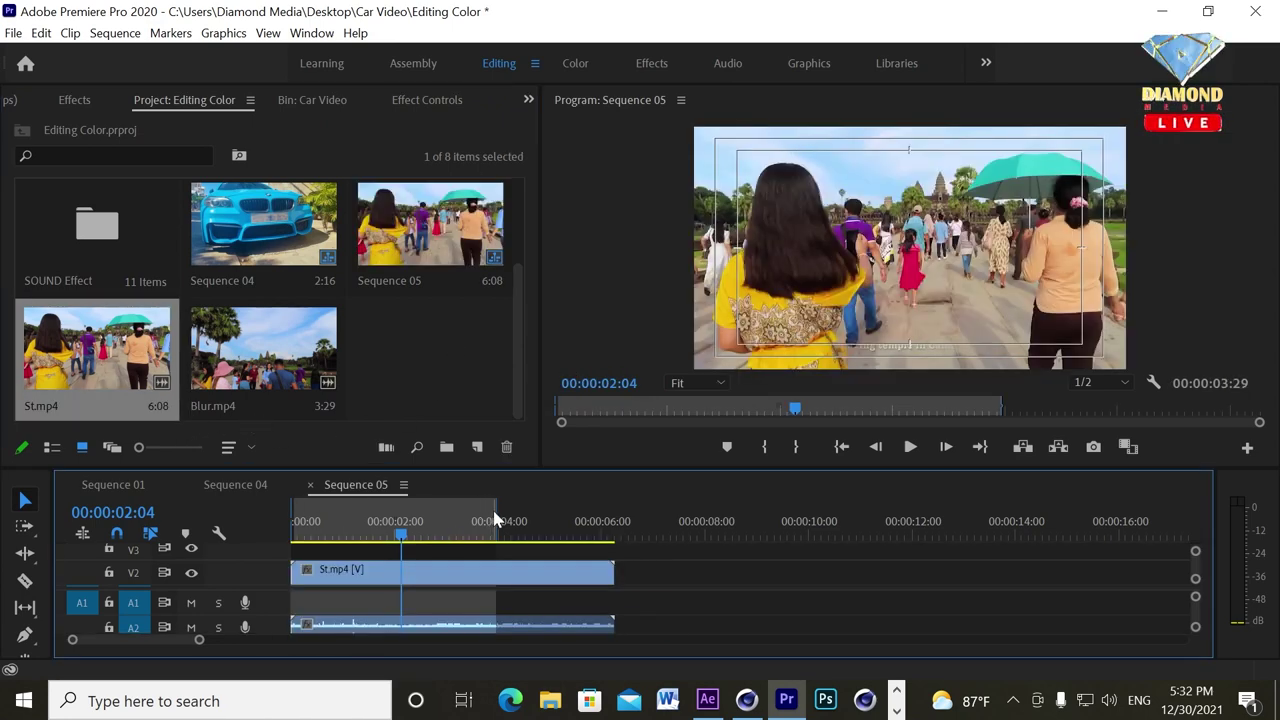
Preview St.mp4 on V2 and delete its linked audio clip.
mouse_move(495, 510)
left_mouse_down()
mouse_move(548, 527)
mouse_move(285, 540)
mouse_move(444, 527)
left_mouse_up()
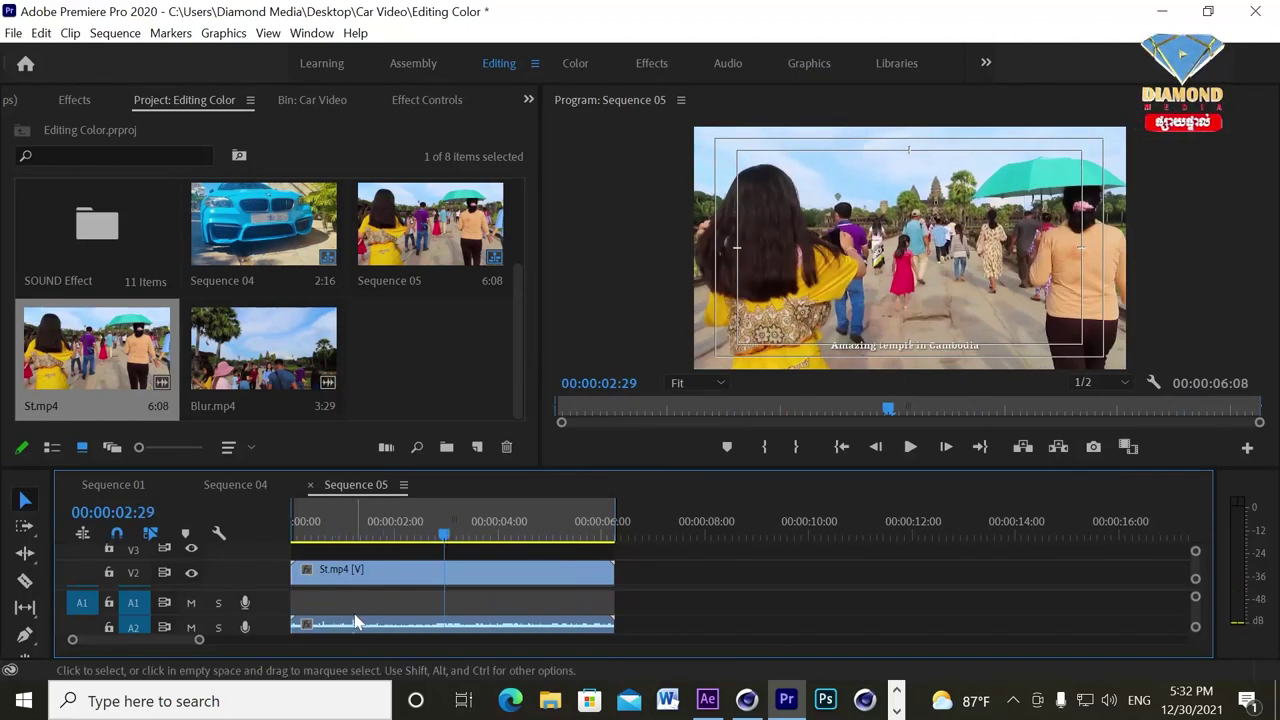
left_click_drag(350, 627, 357, 608)
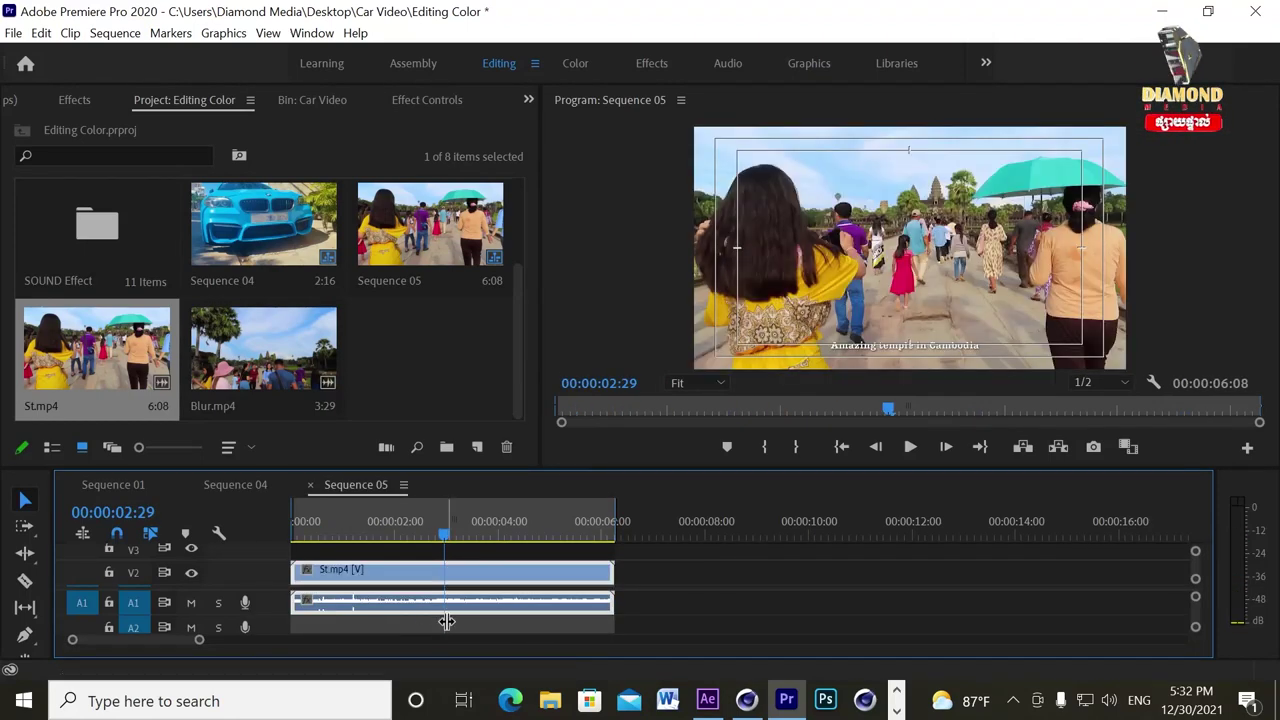
left_click(479, 618)
left_click(480, 605, "alt")
key("Delete")
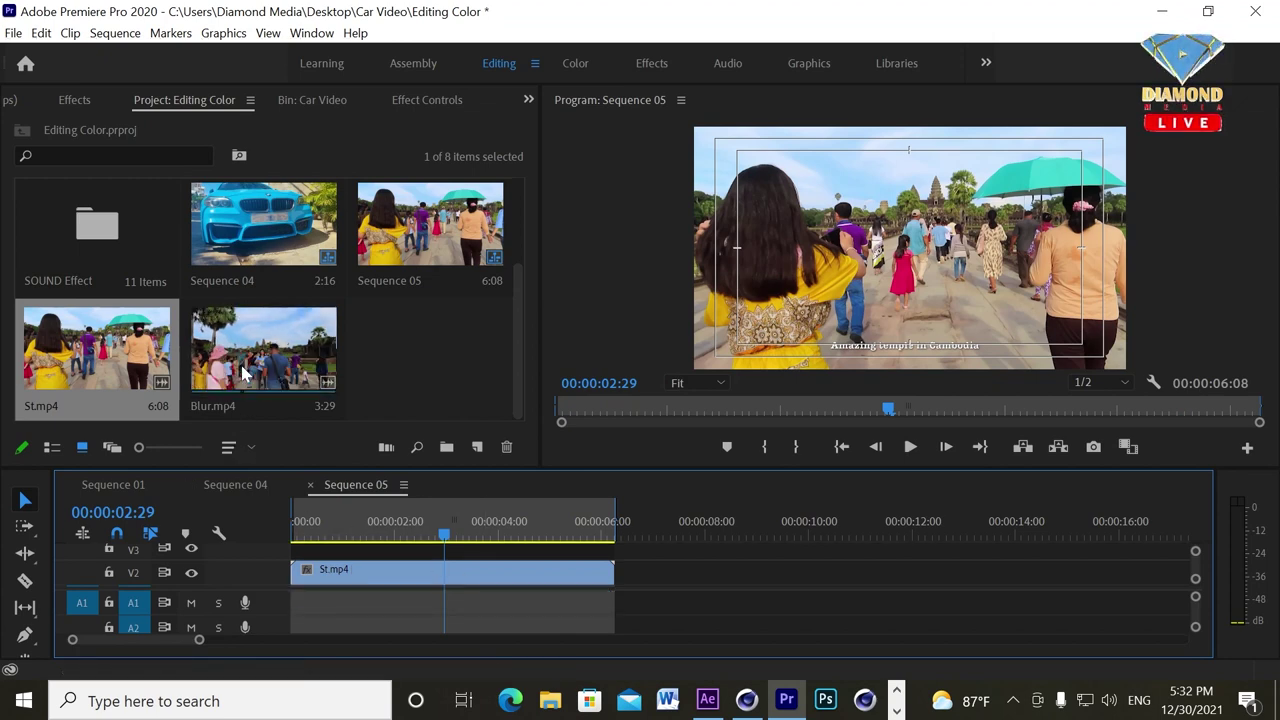
Add Blur.mp4 right after St.mp4 on V2 and delete its audio.
left_click_drag(248, 370, 658, 617)
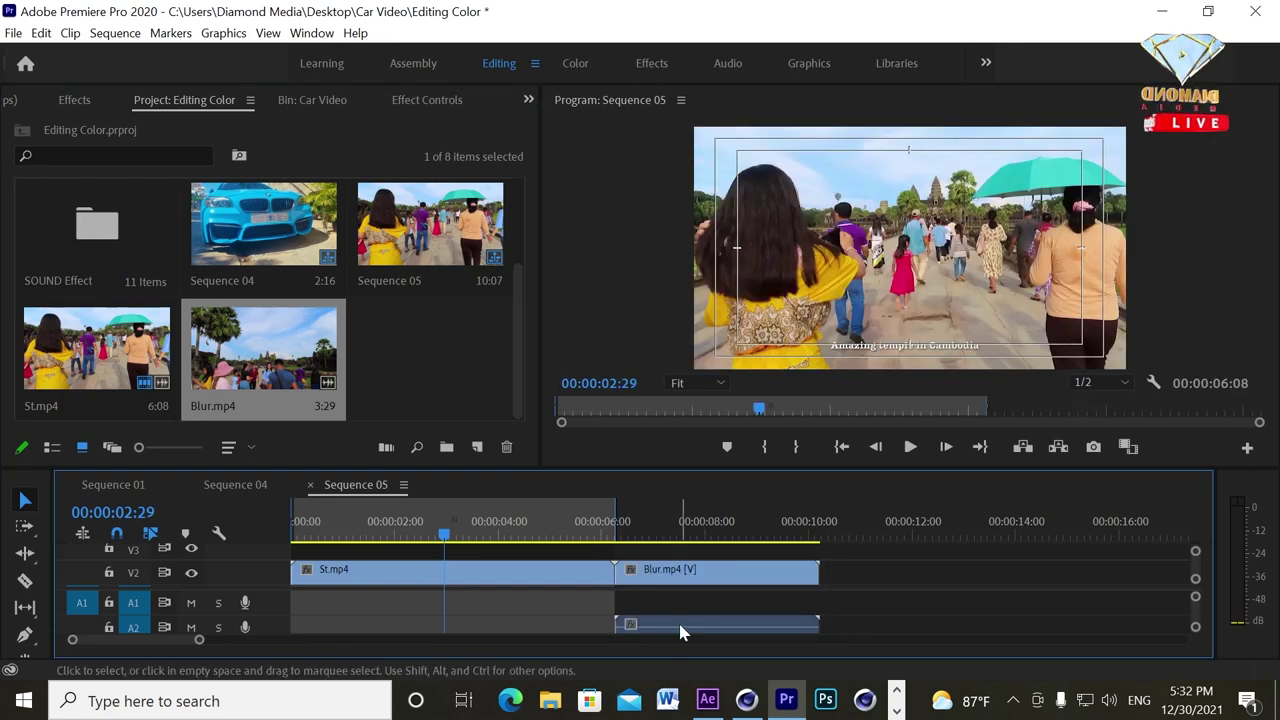
left_click(680, 632, "alt")
key("Delete")
mouse_move(660, 537)
left_mouse_down()
mouse_move(722, 540)
mouse_move(388, 533)
mouse_move(465, 535)
left_mouse_up()
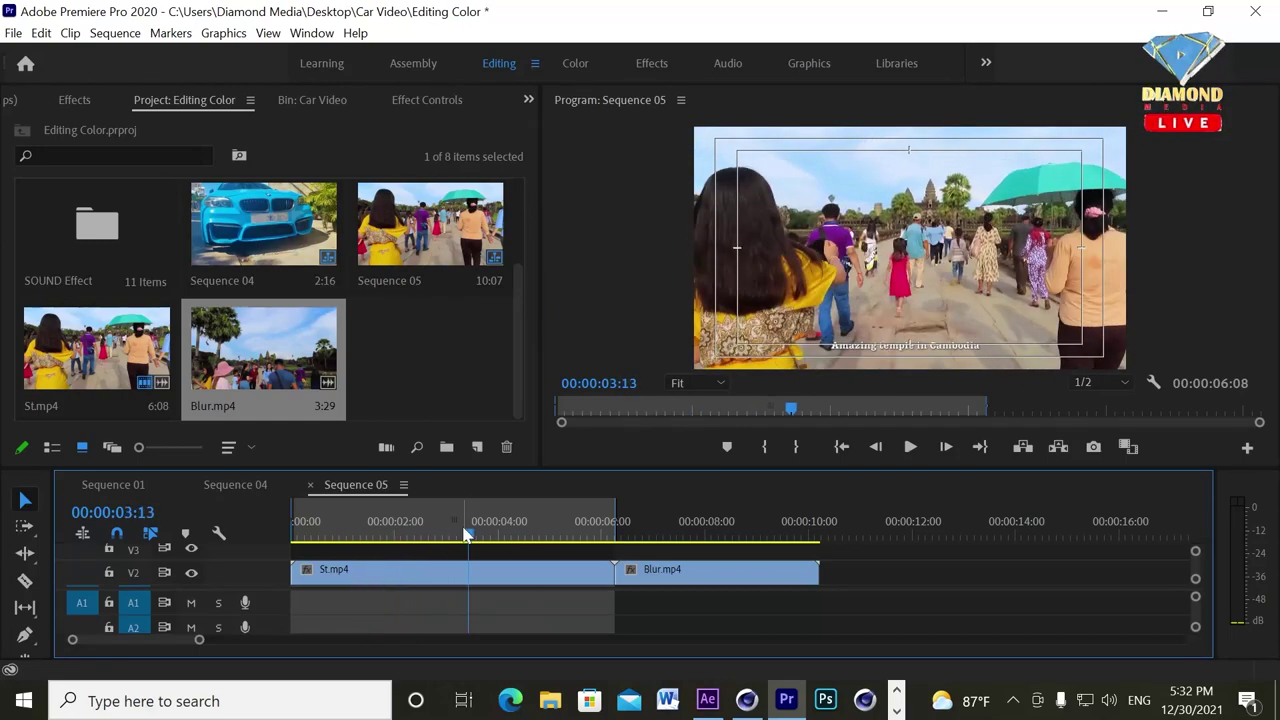
Select St.mp4, enlarge track V2, and set the playhead to 00:00:02:28.
mouse_move(466, 534)
left_mouse_down()
mouse_move(316, 535)
mouse_move(390, 540)
left_mouse_up()
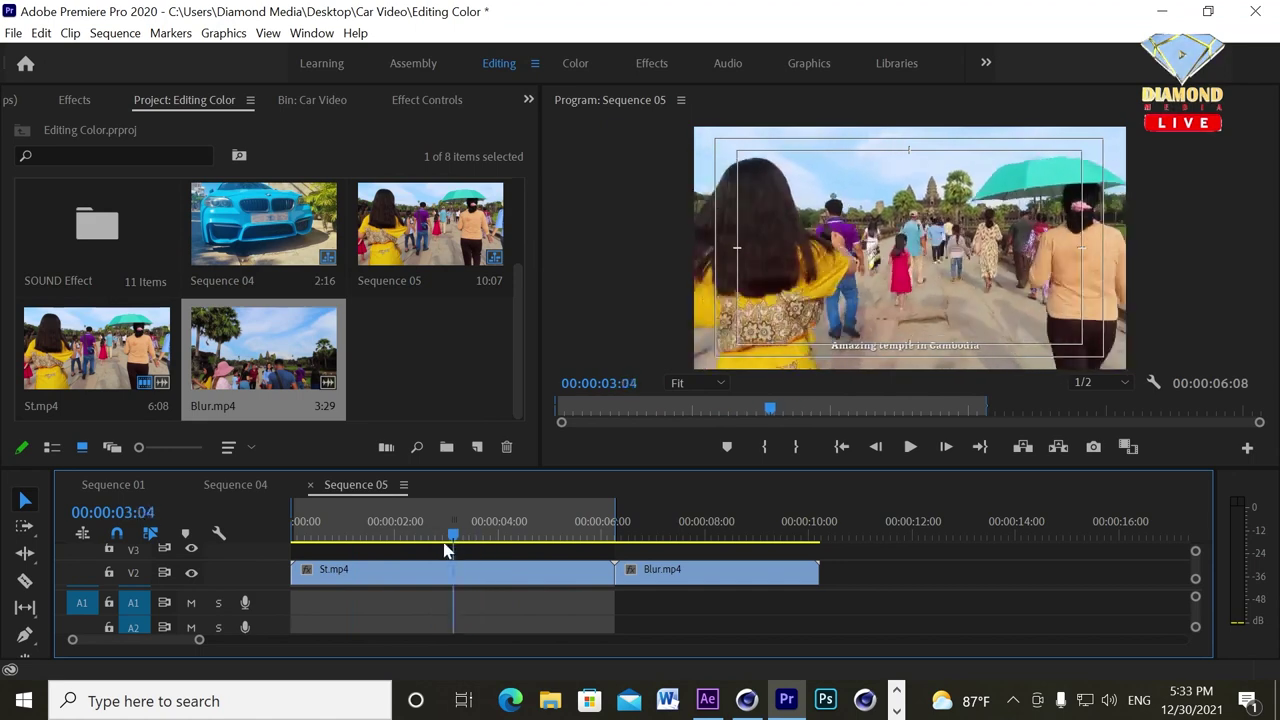
left_click(393, 574)
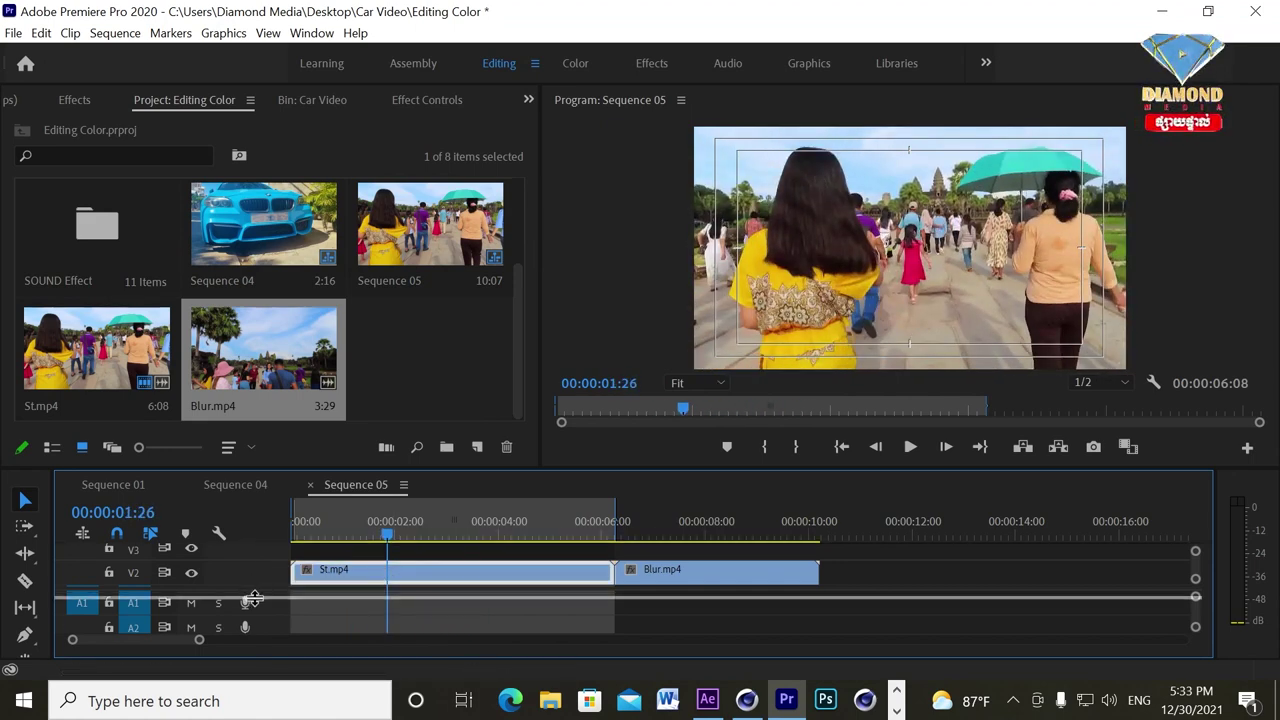
scroll(250, 592, "up", 1)
left_click_drag(265, 575, 266, 567)
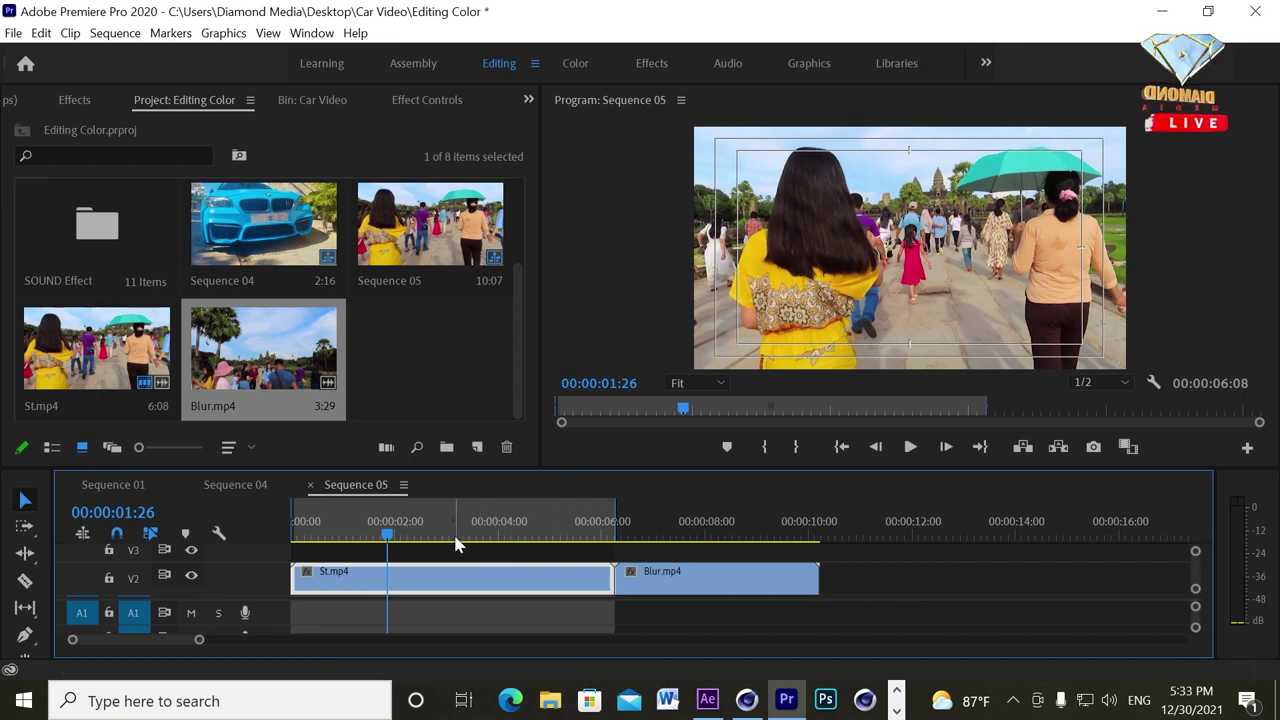
left_click(444, 538)
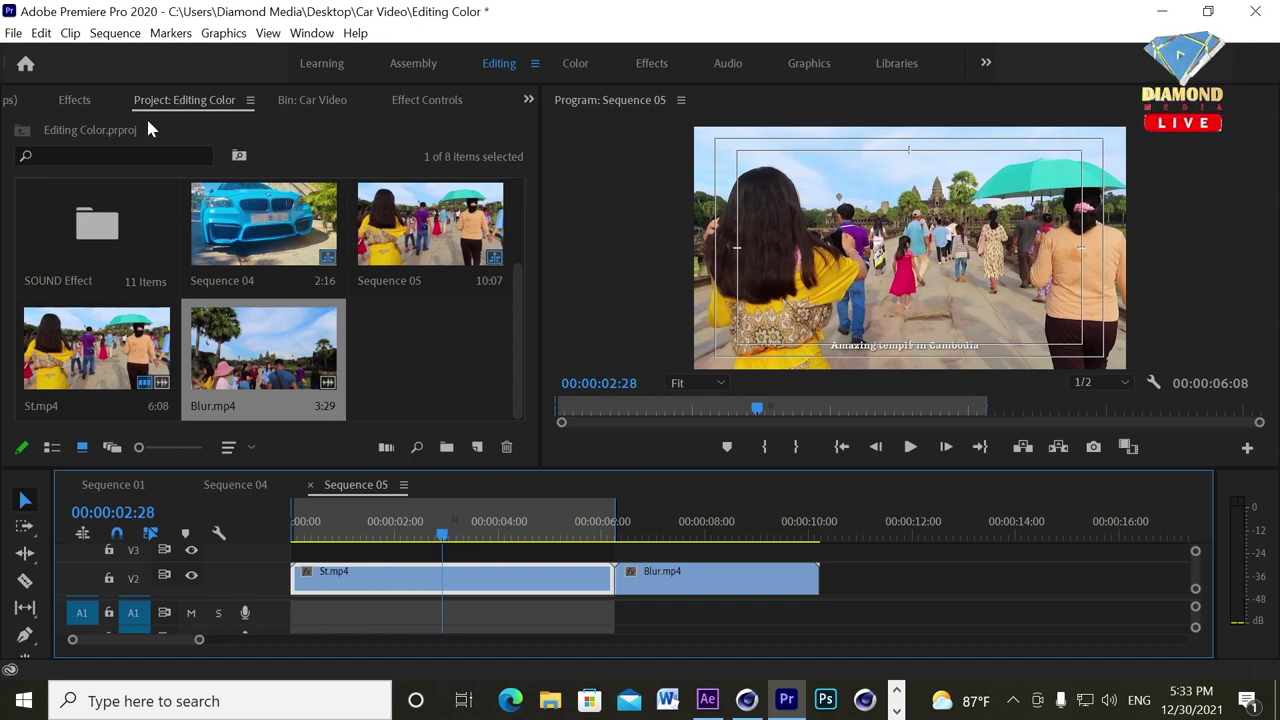
Search the Effects panel for 'stab' and apply Warp Stabilizer to St.mp4.
left_click(79, 97)
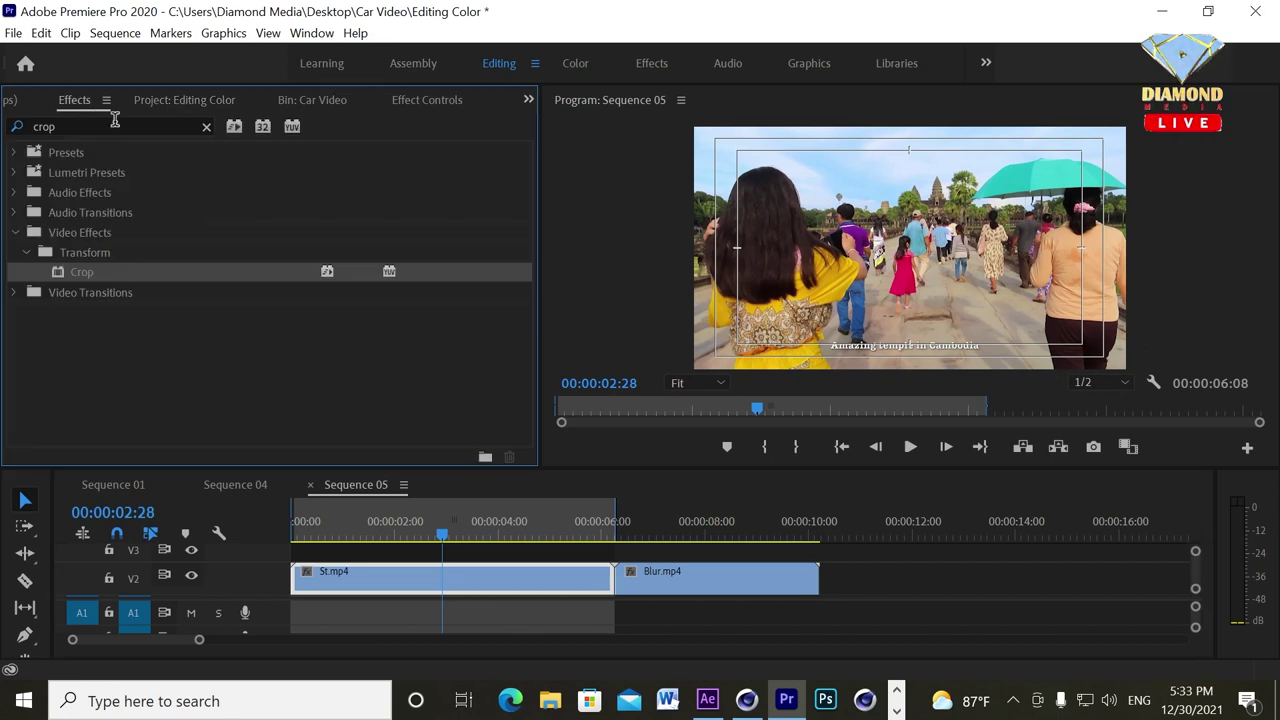
left_click(206, 129)
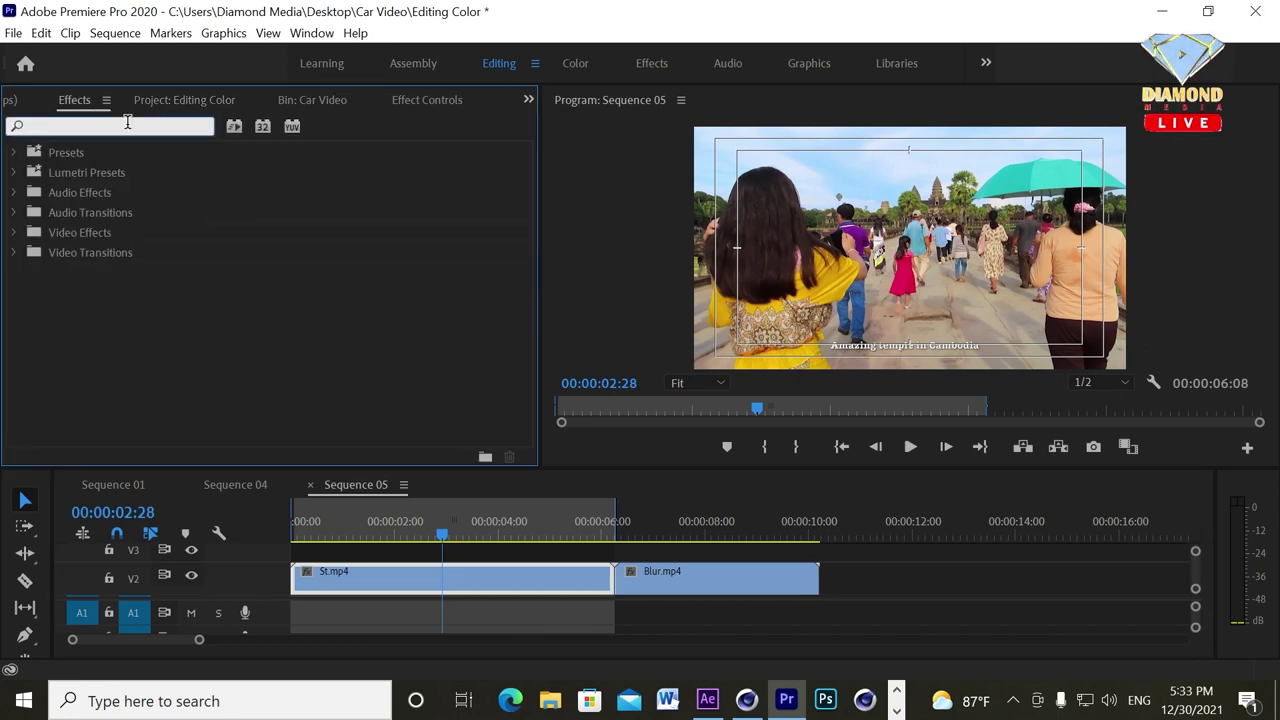
type("sta")
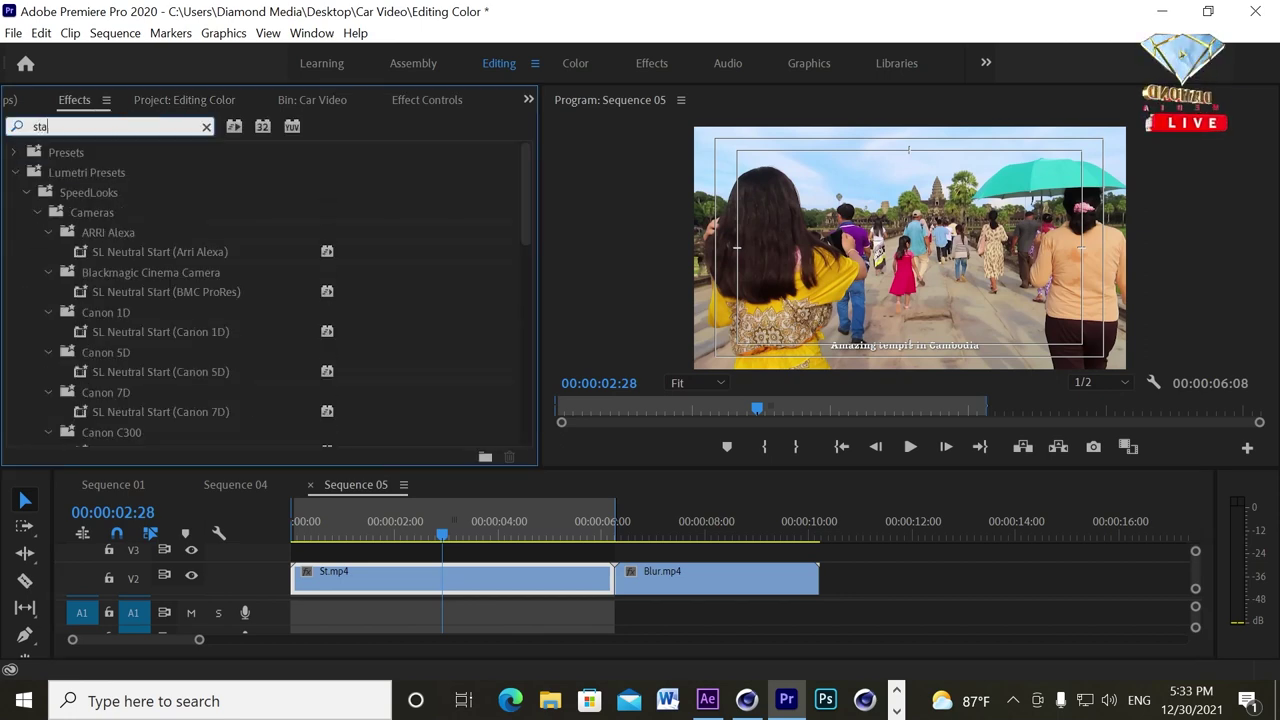
type("b")
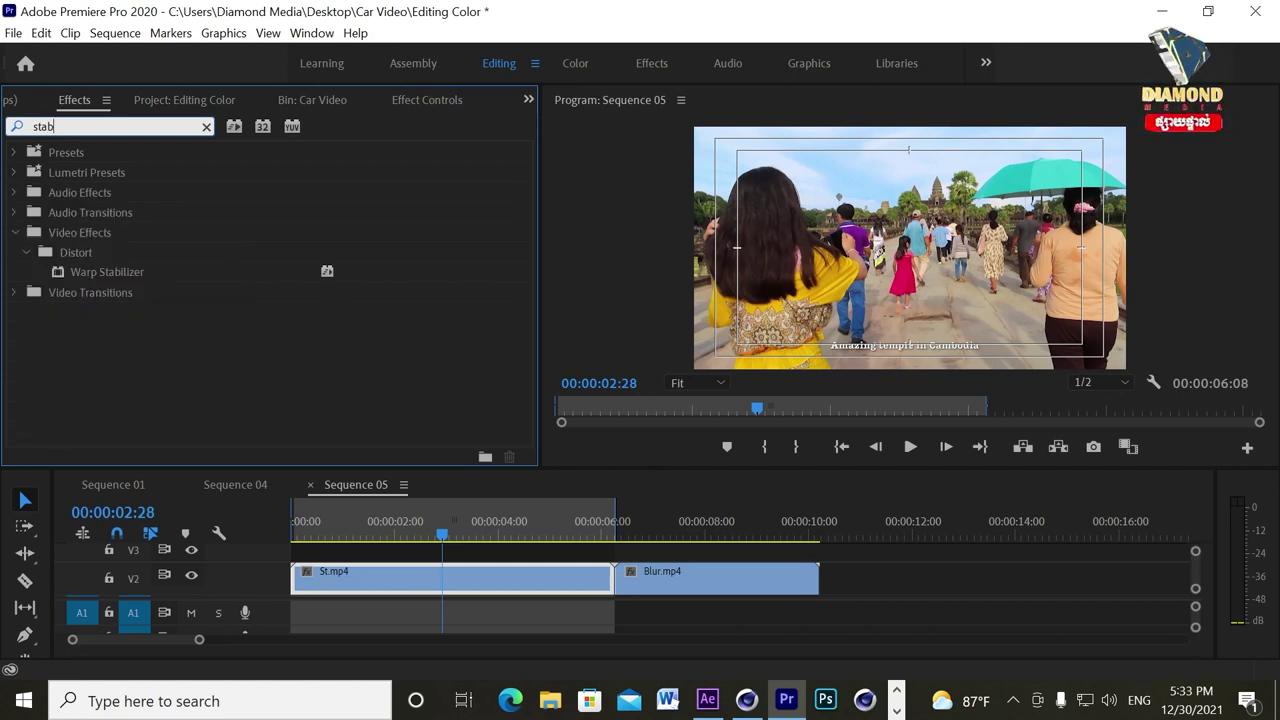
left_click_drag(123, 279, 435, 585)
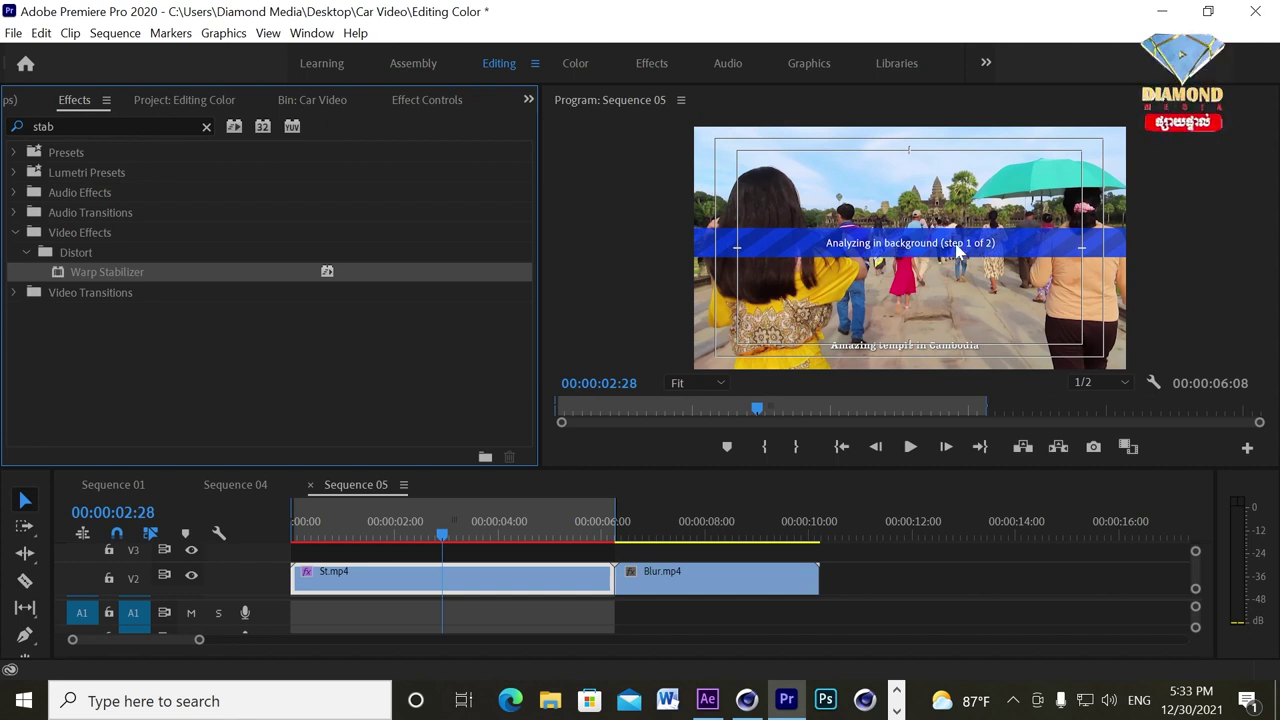
Show St.mp4's Warp Stabilizer settings and play the stabilized clip from the start.
left_click(440, 99)
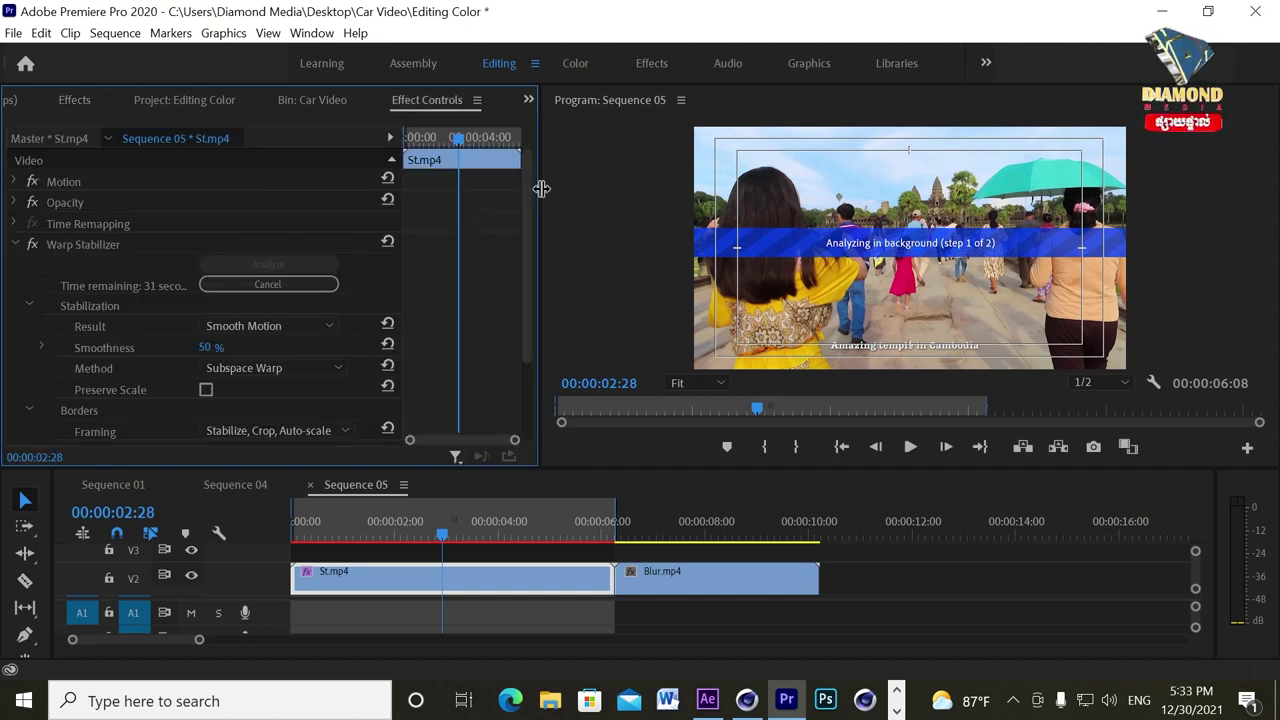
scroll(530, 270, "down", 2)
scroll(531, 294, "down", 1)
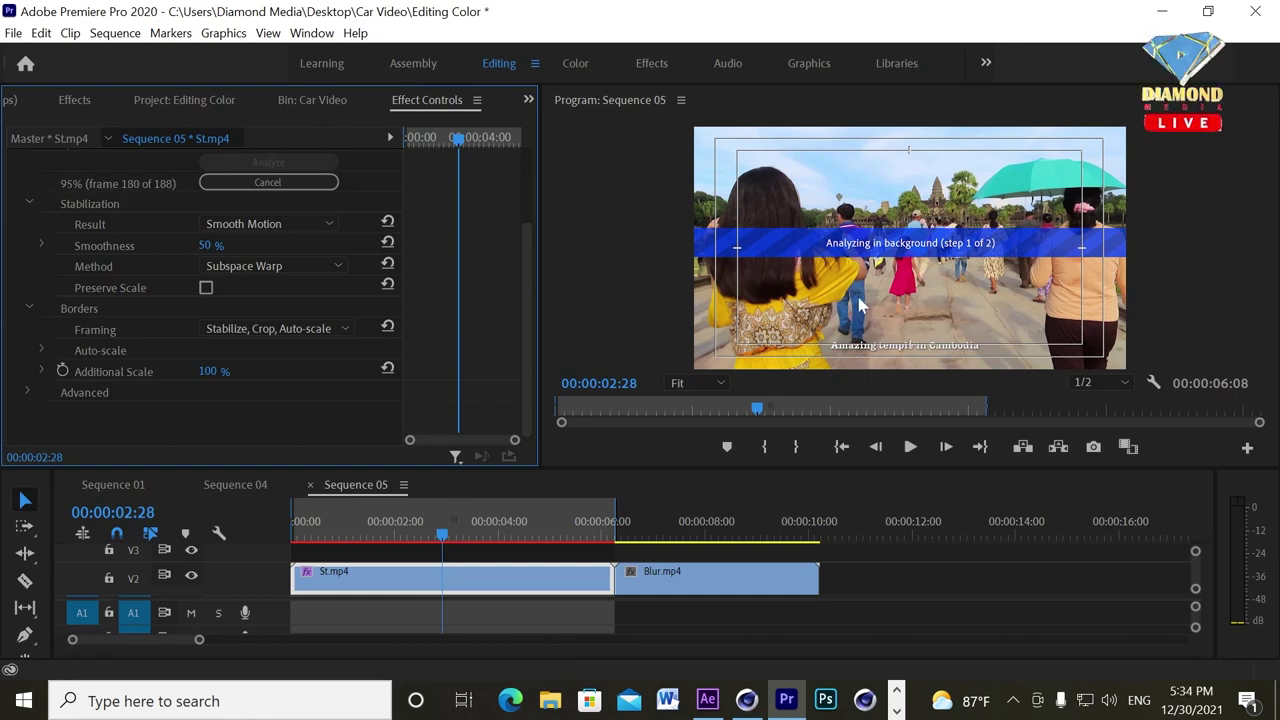
left_click_drag(462, 535, 290, 537)
key("space")
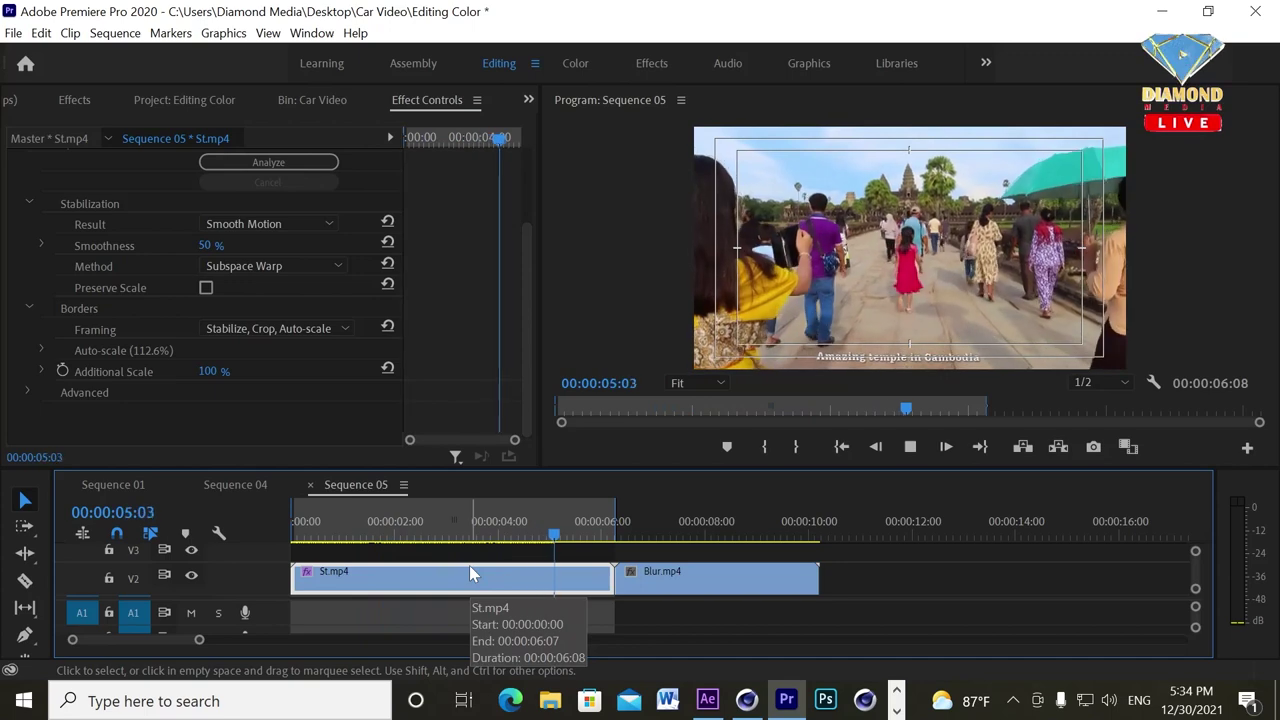
key("space")
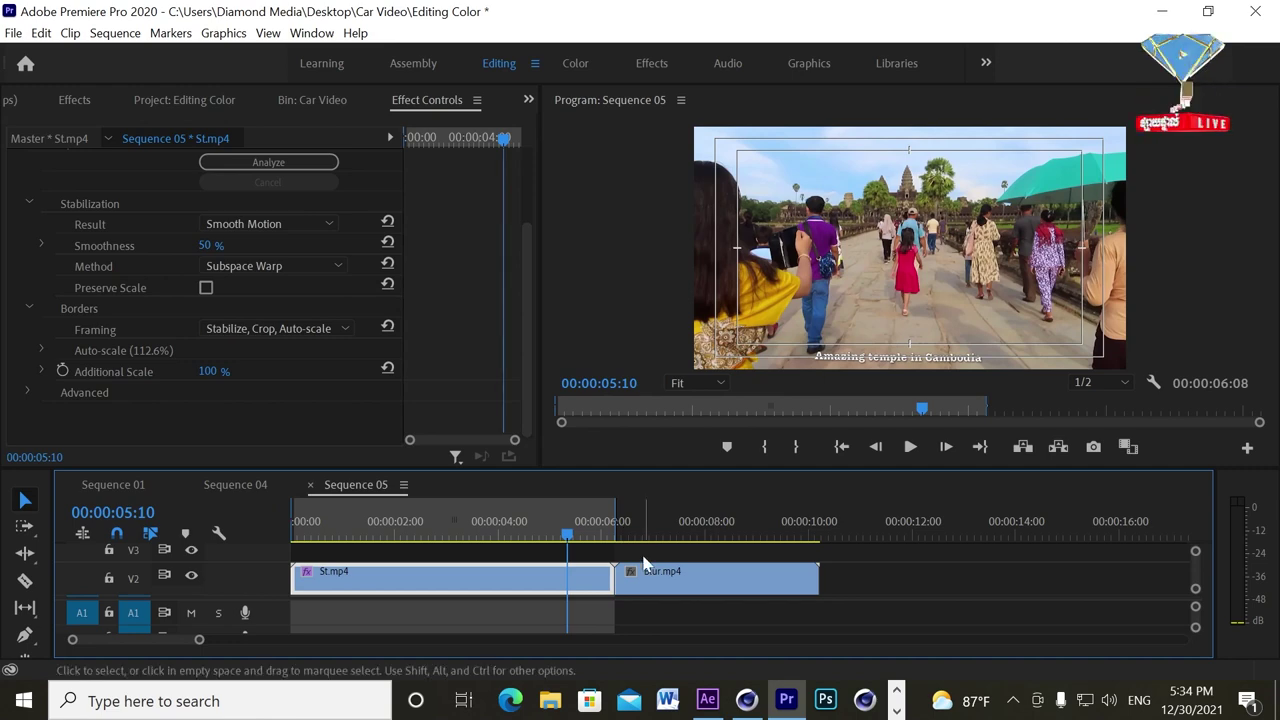
Delete St.mp4 from V2 and move Blur.mp4 to the start of the sequence.
left_click(558, 536)
left_click_drag(561, 540, 683, 536)
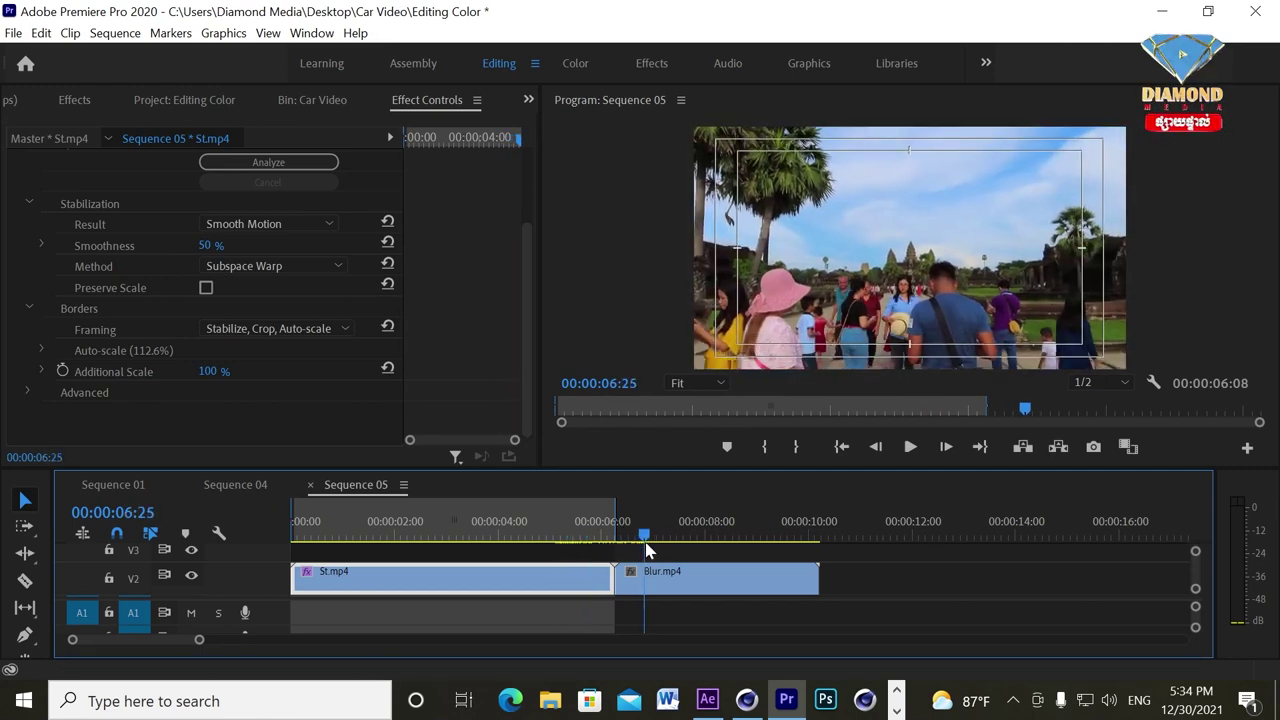
left_click(563, 590)
key("Delete")
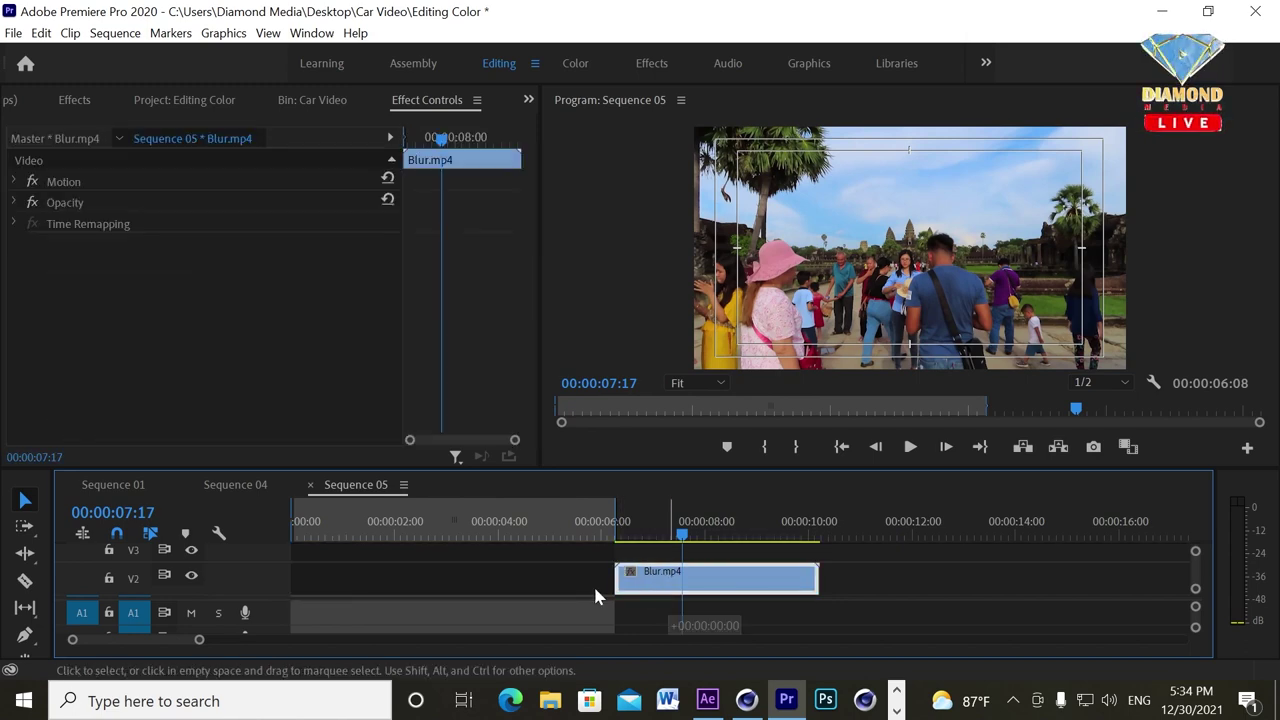
left_click_drag(652, 574, 328, 576)
left_click(366, 549)
left_click_drag(385, 532, 408, 534)
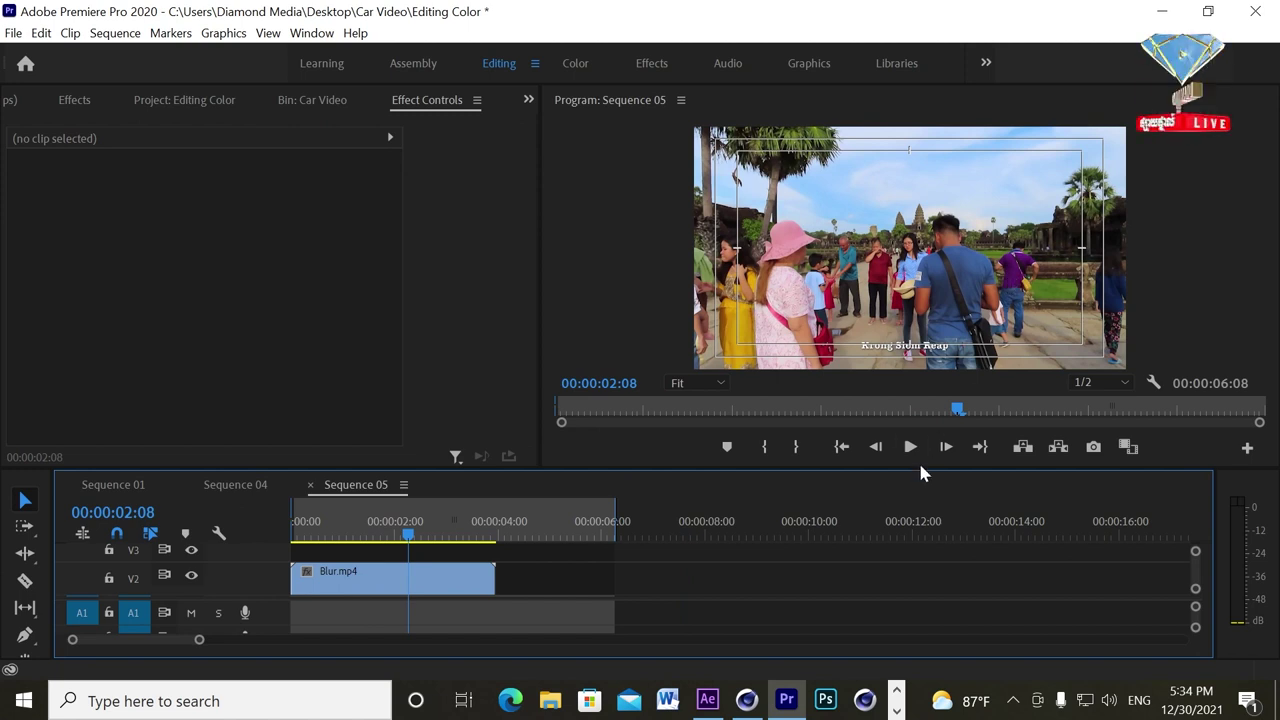
Enlarge the program monitor and timeline panels and select Blur.mp4 at 00:00:00.
left_click_drag(919, 469, 919, 526)
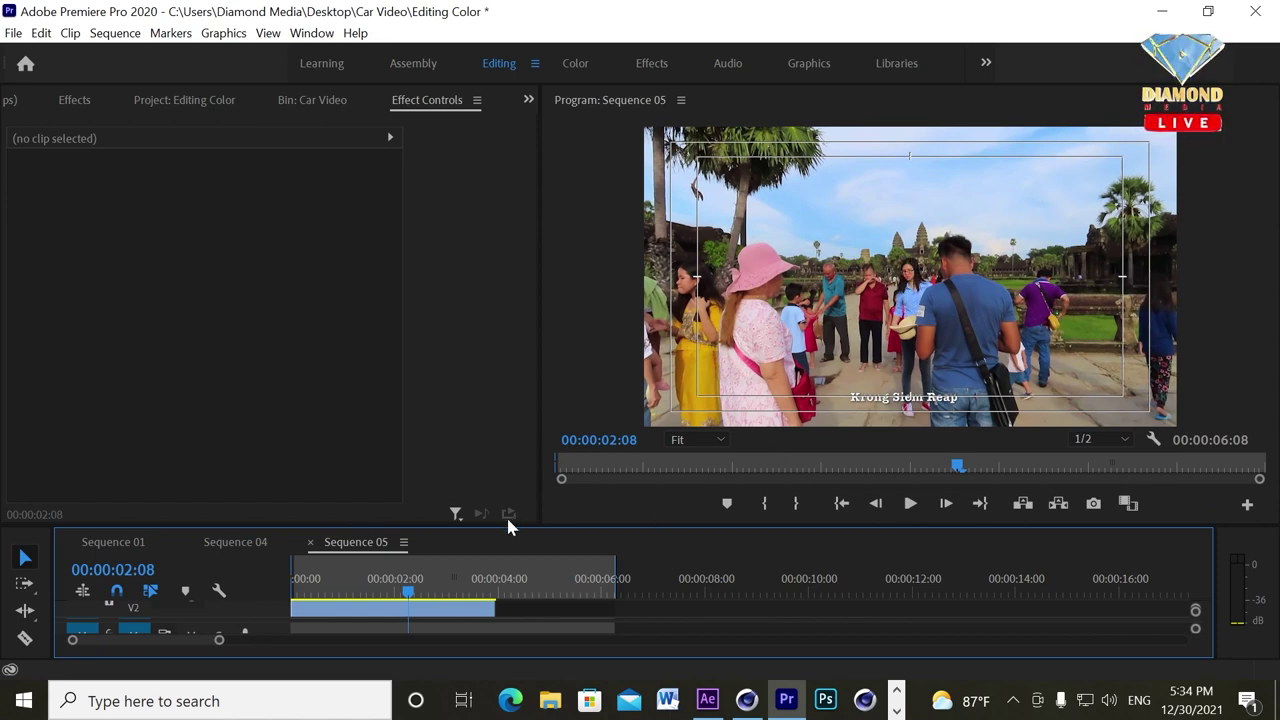
left_click_drag(505, 527, 505, 488)
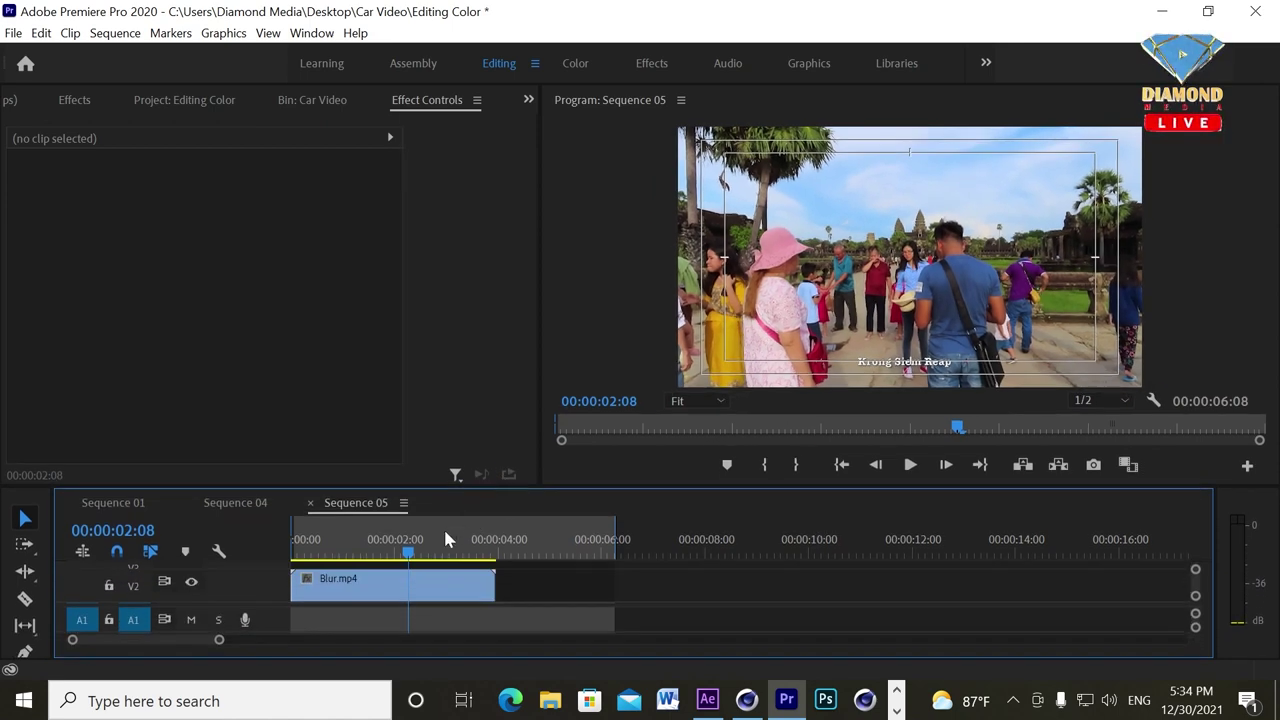
key("Home")
left_click_drag(428, 488, 426, 463)
left_click_drag(408, 528, 428, 538)
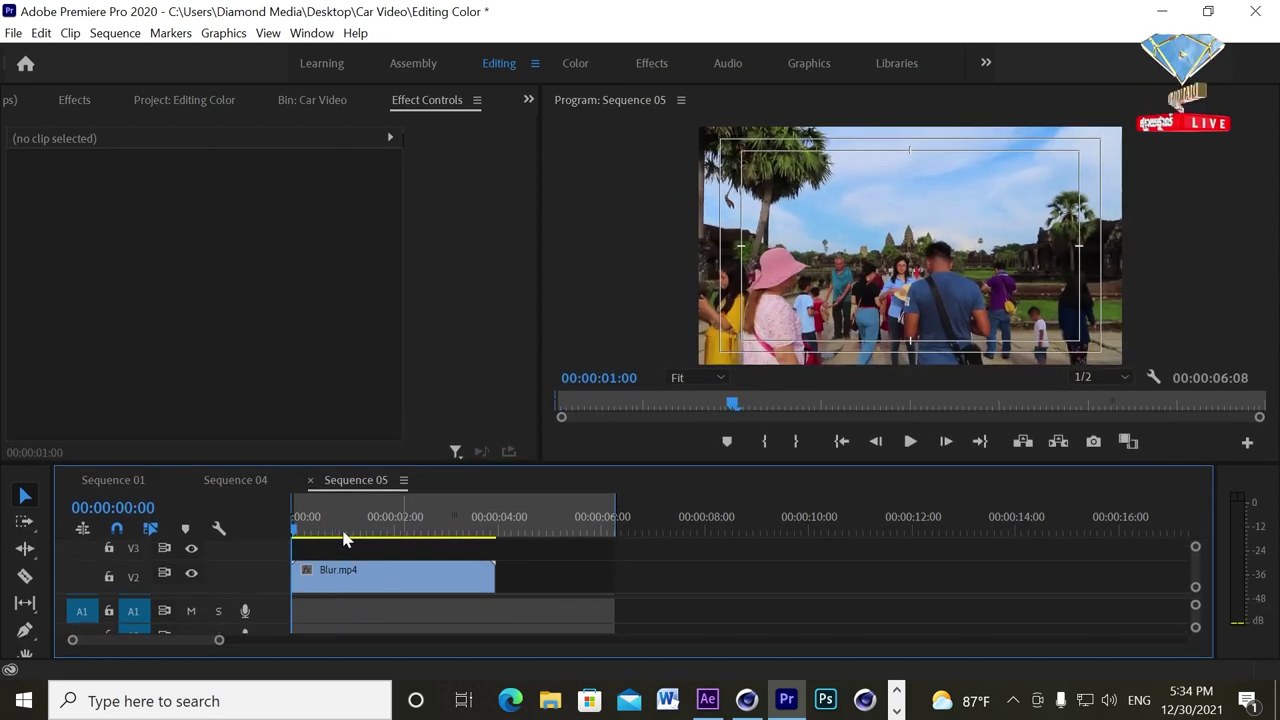
left_click(360, 570)
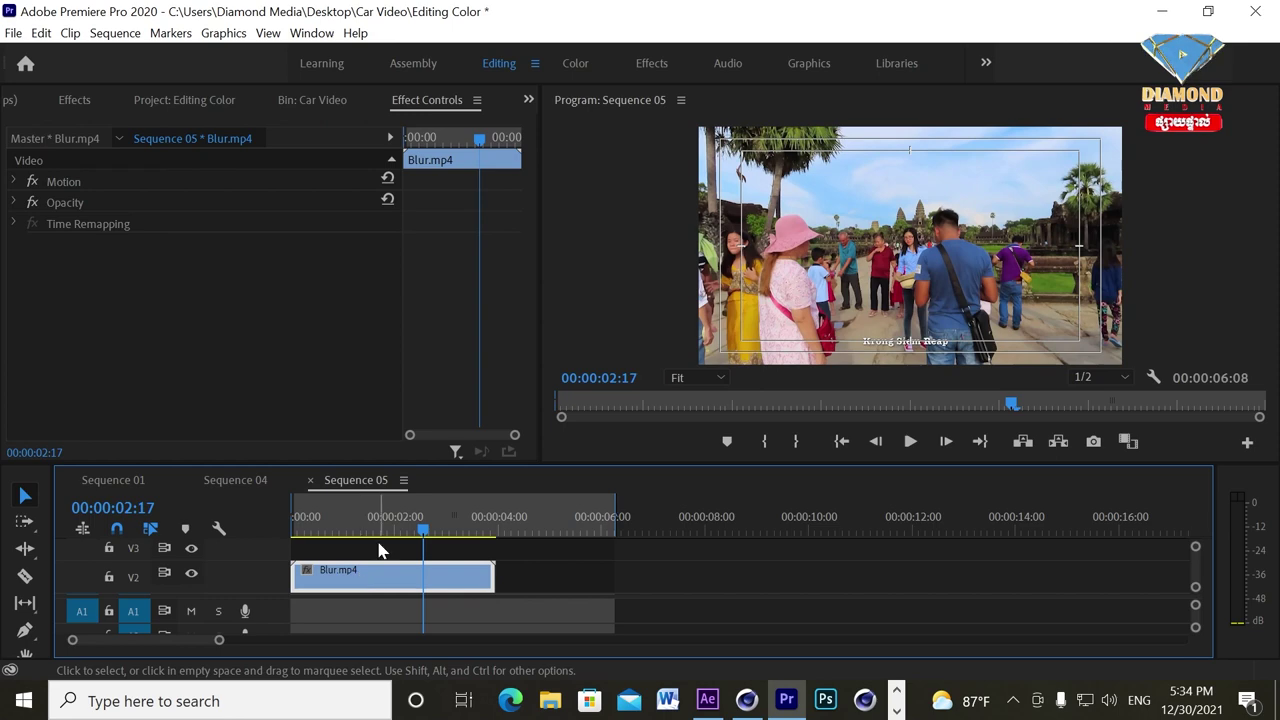
key("Home")
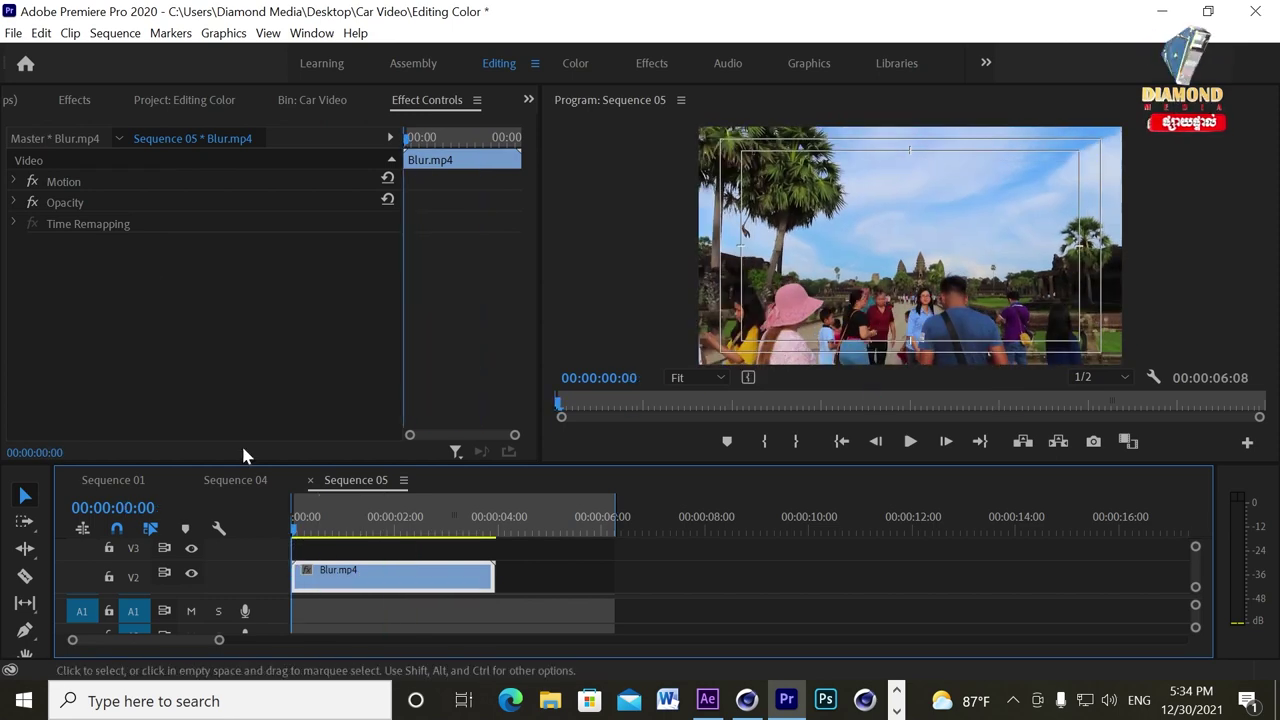
Copy Blur.mp4 and paste a stacked second copy at 00:00:00 via the Edit menu.
left_click(41, 33)
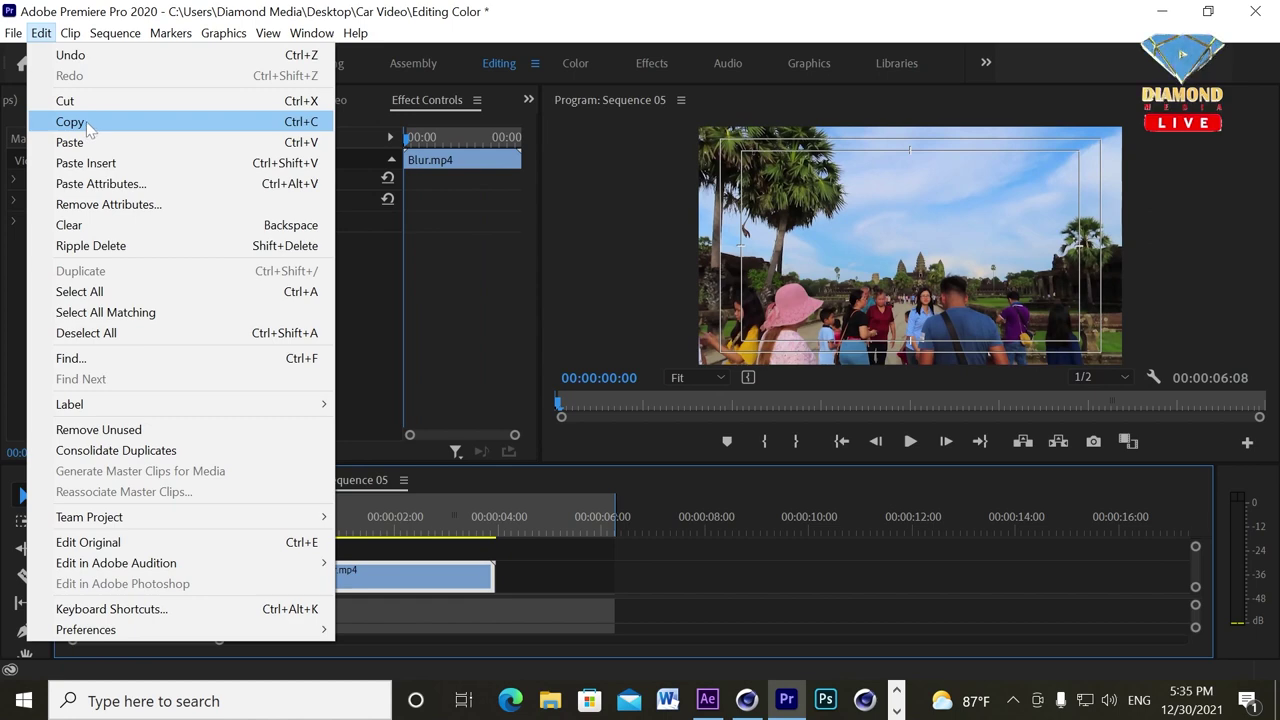
left_click(88, 128)
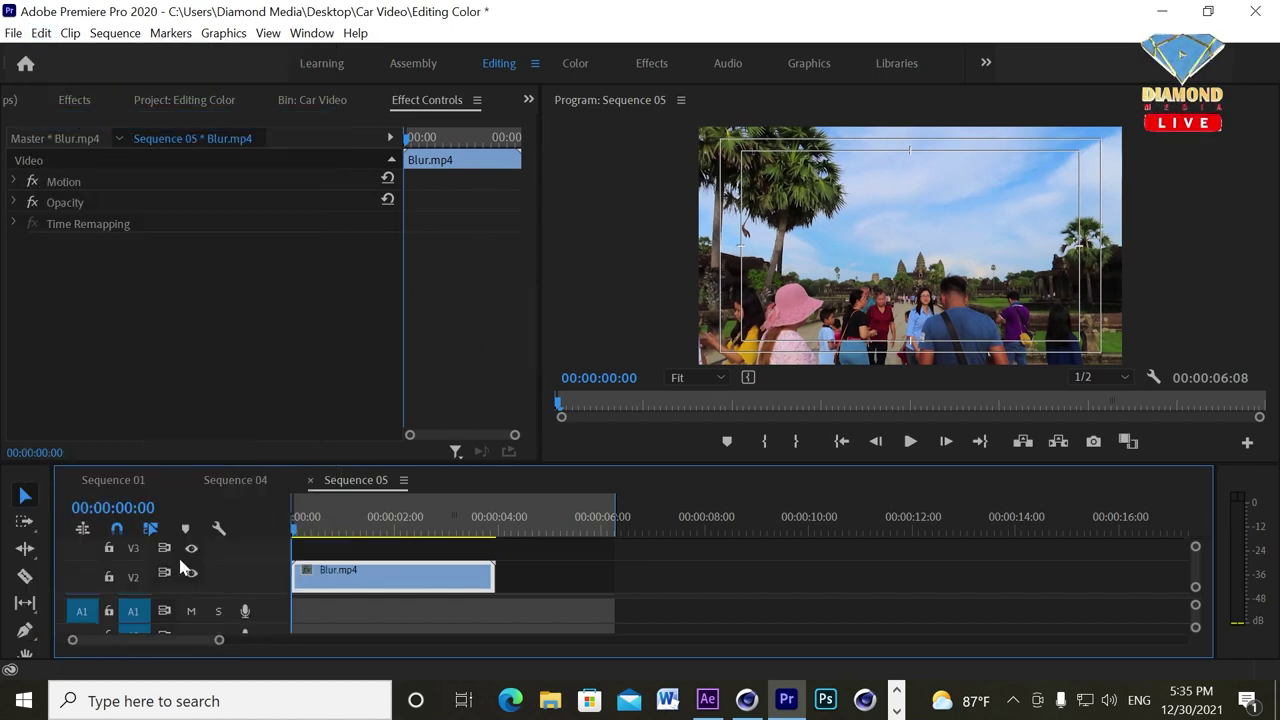
left_click(133, 546)
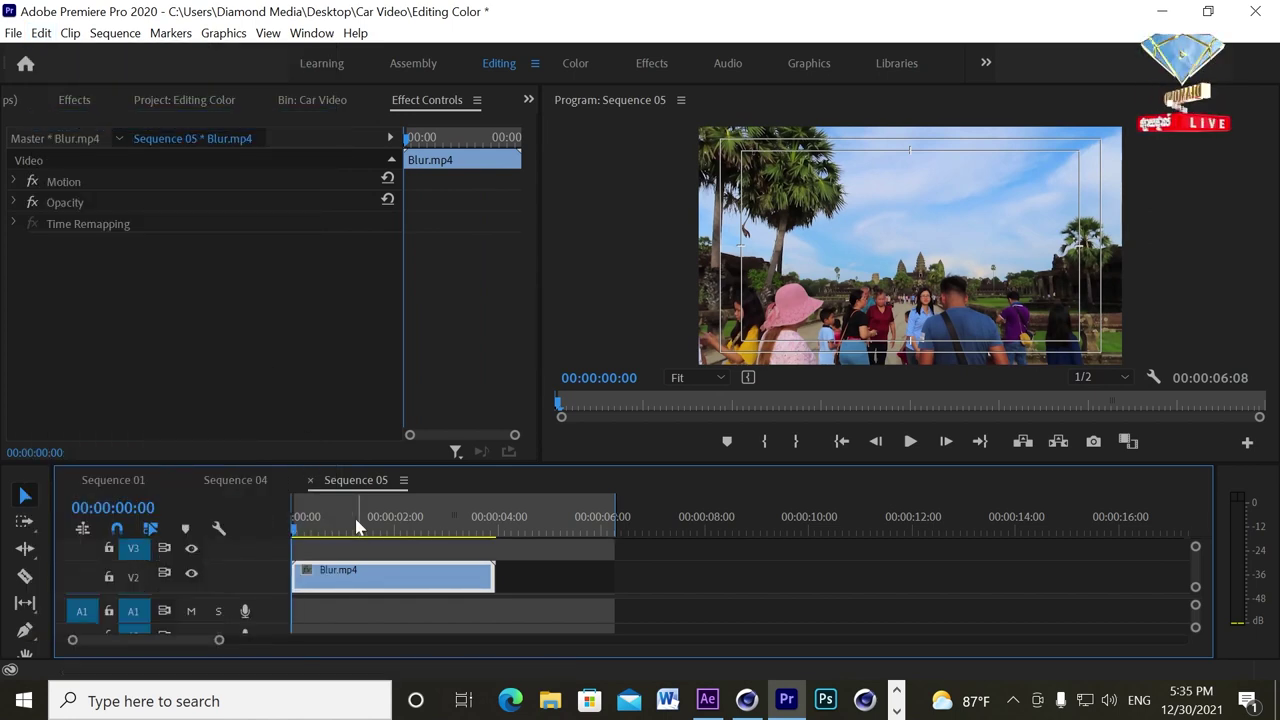
left_click(41, 34)
left_click(98, 143)
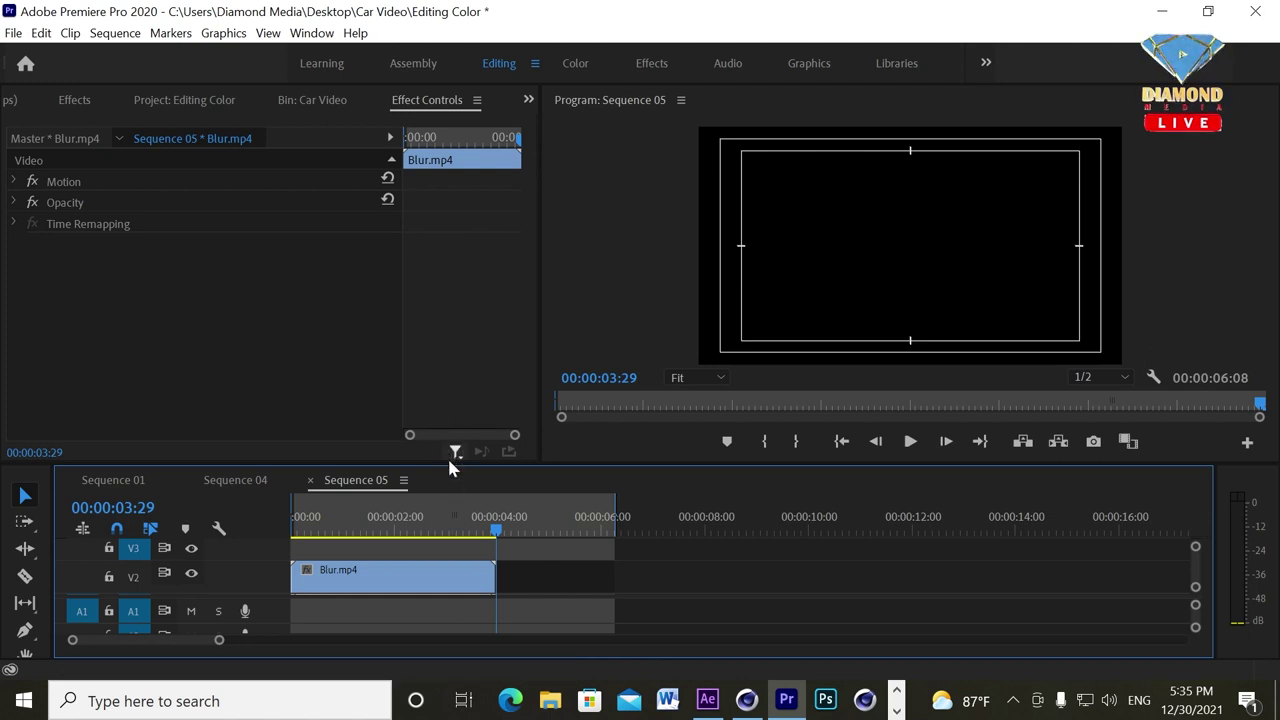
mouse_move(447, 456)
left_mouse_down()
mouse_move(447, 388)
mouse_move(357, 386)
left_mouse_up()
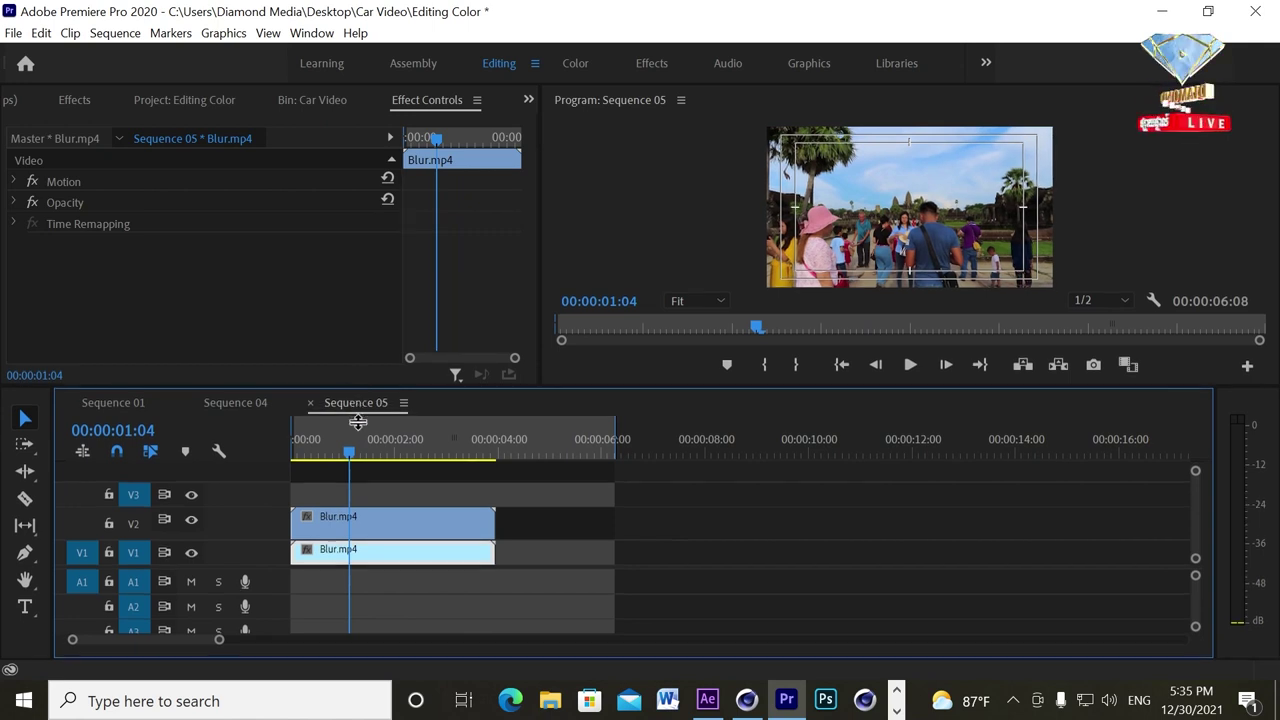
Set the Program monitor zoom to 75% and pan the view onto the people.
left_click_drag(353, 386, 353, 432)
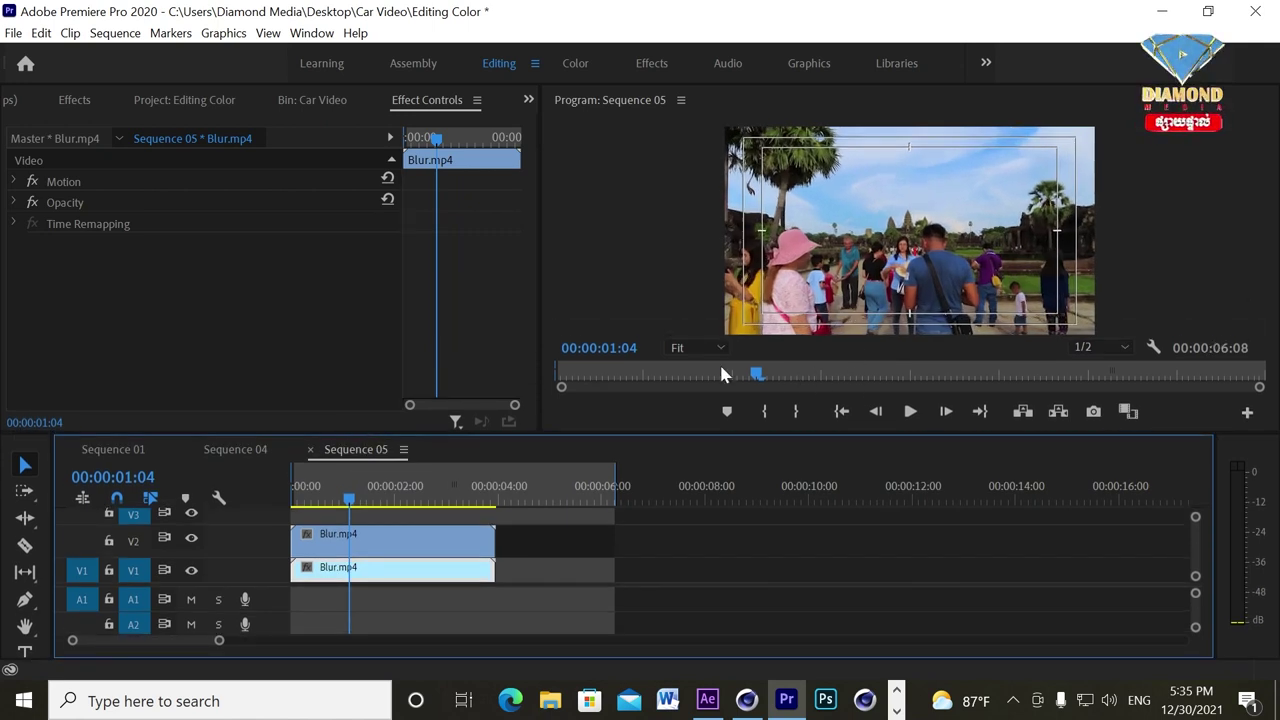
left_click(716, 345)
left_click(700, 460)
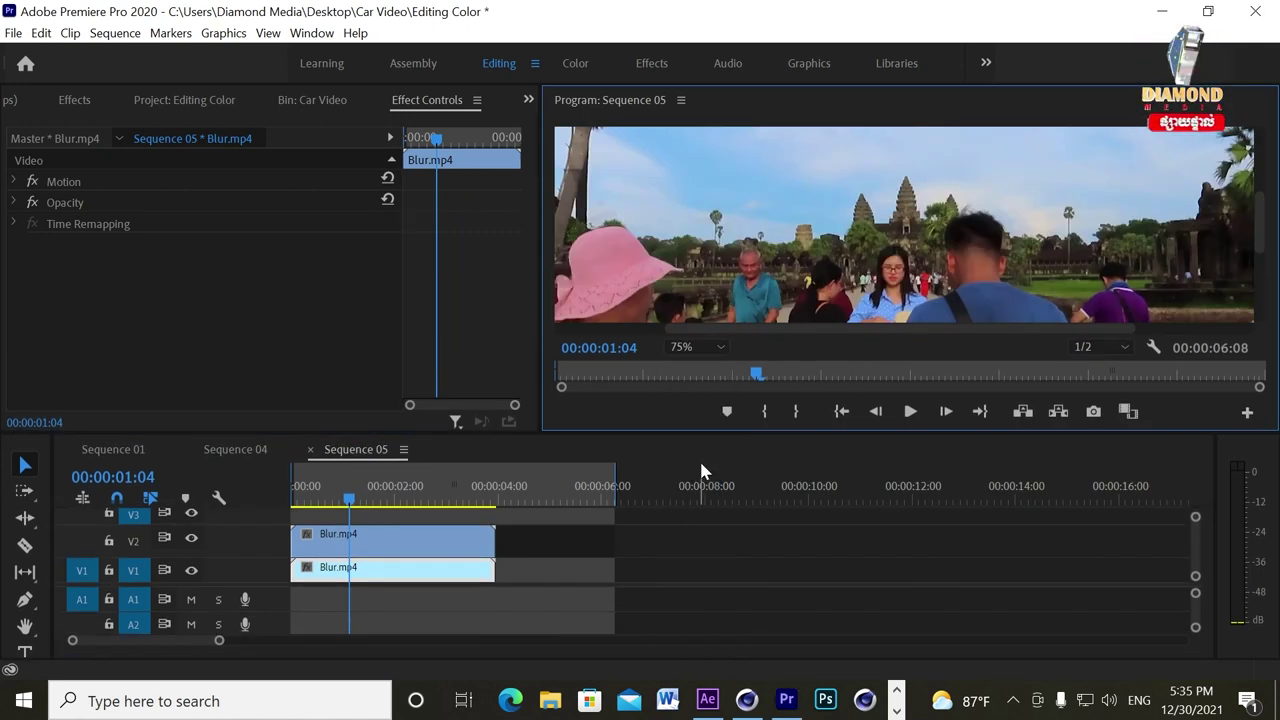
left_click(422, 500)
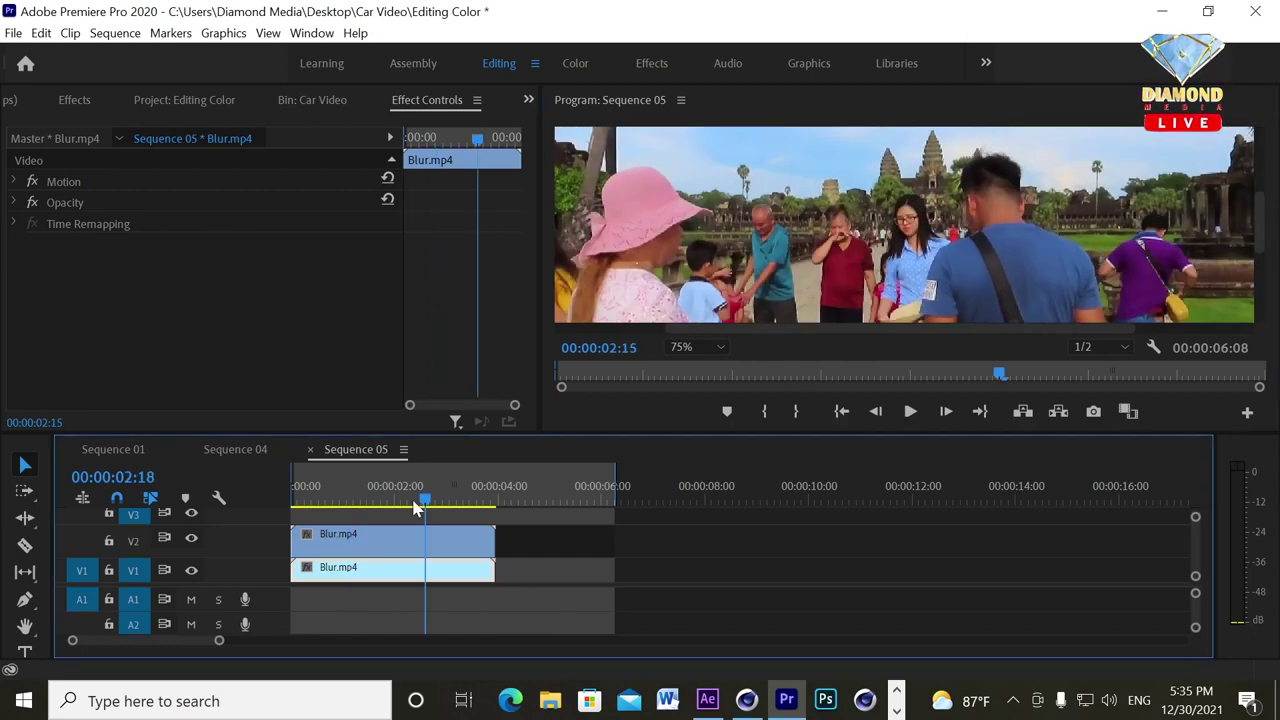
left_click_drag(422, 505, 304, 503)
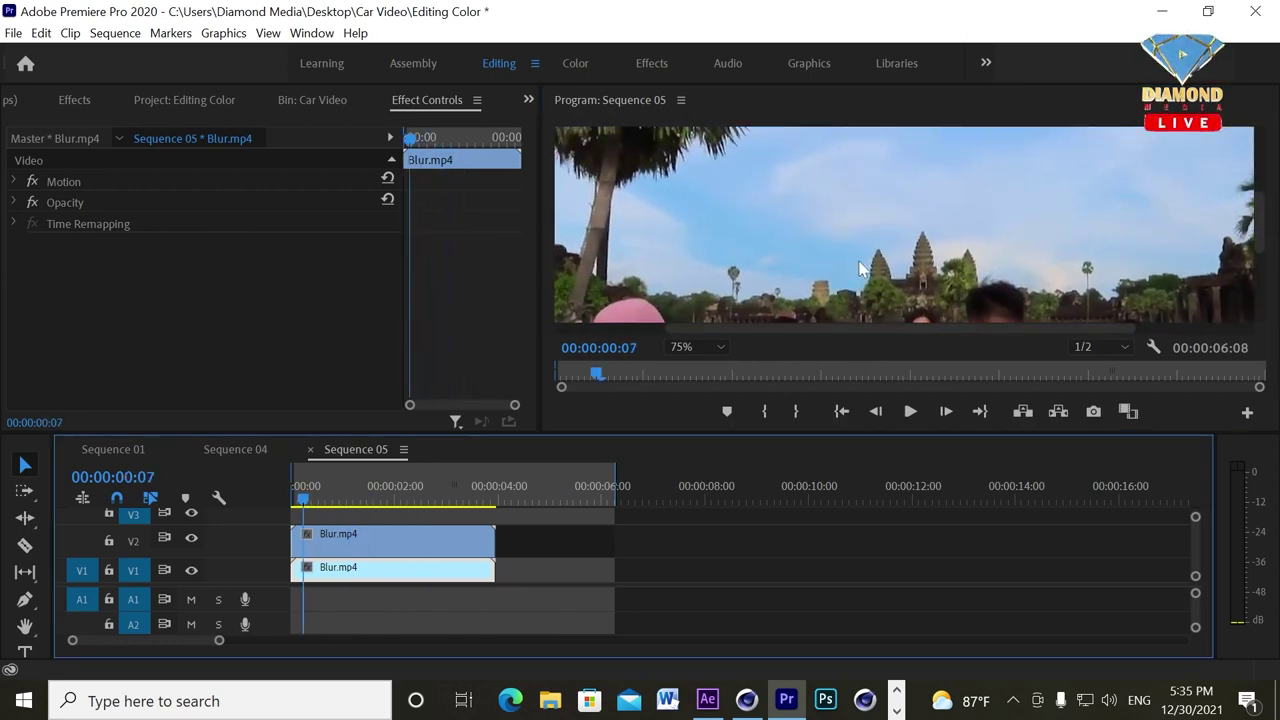
left_click(25, 625)
left_click_drag(858, 246, 856, 154)
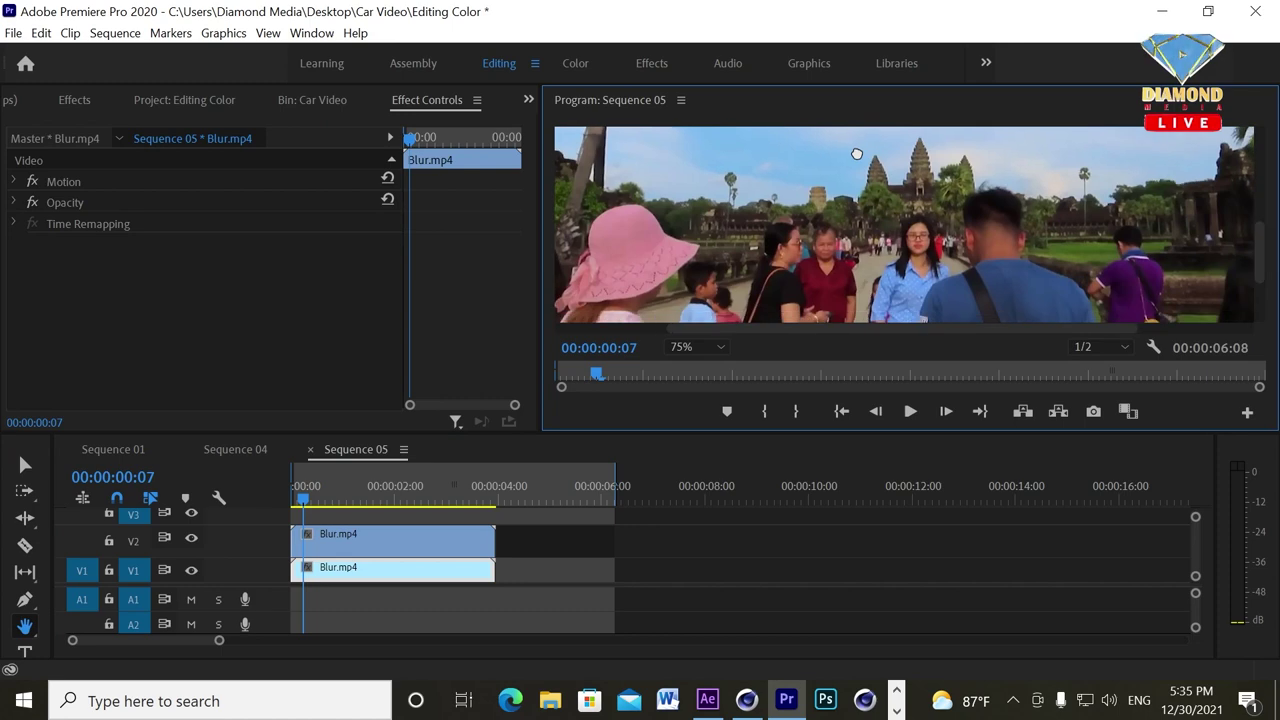
Drag the sequence end back to 00:00:03:29 where the Blur.mp4 clips end.
left_click_drag(370, 492, 293, 490)
left_click(25, 464)
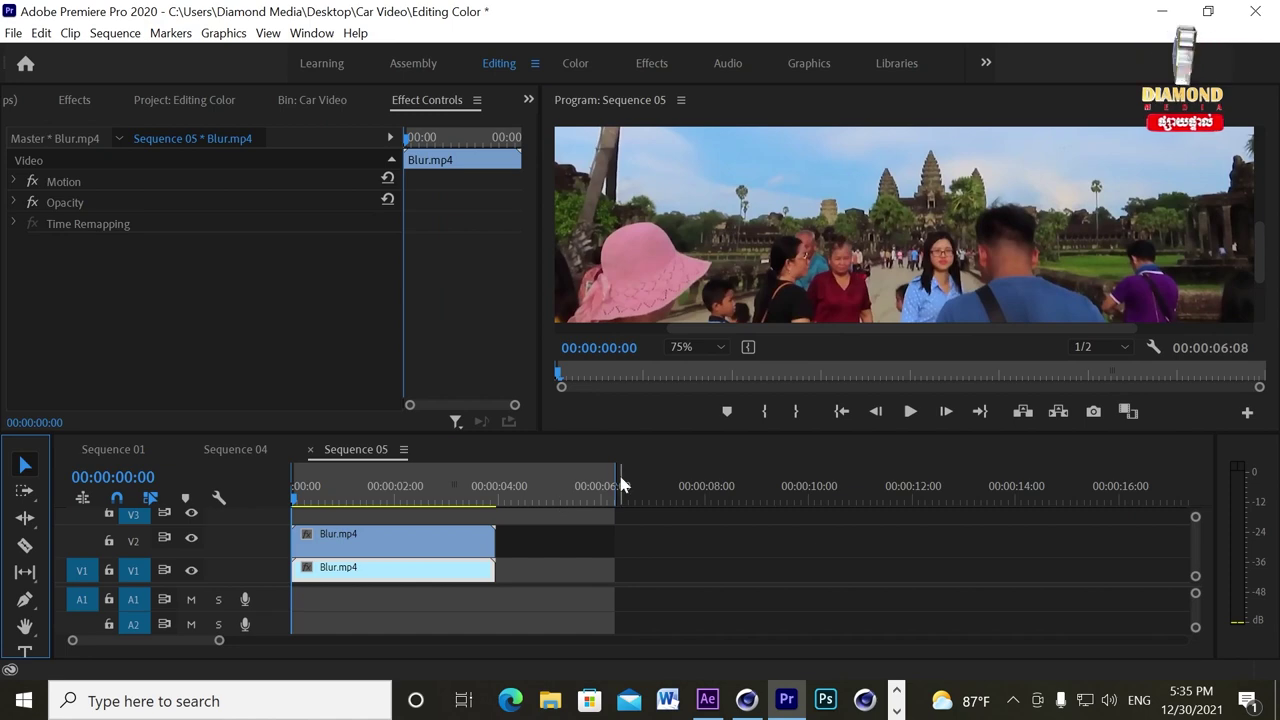
left_click_drag(617, 485, 495, 489)
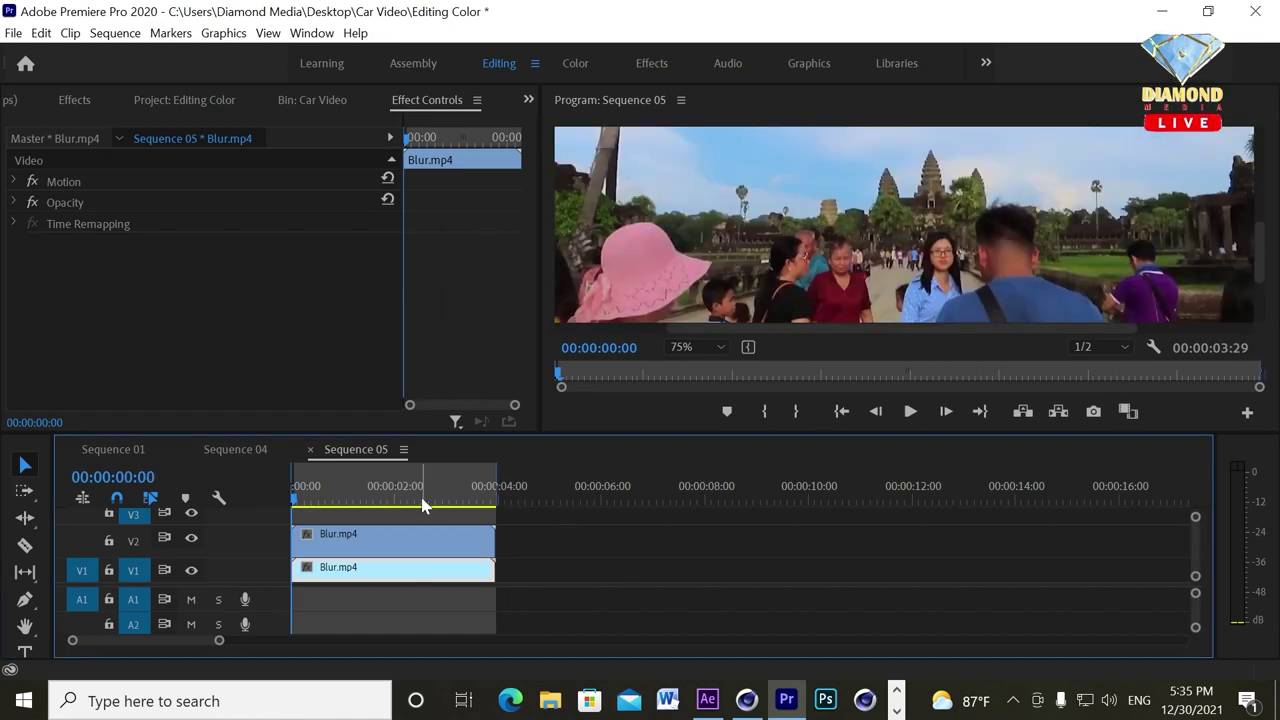
left_click_drag(422, 508, 290, 510)
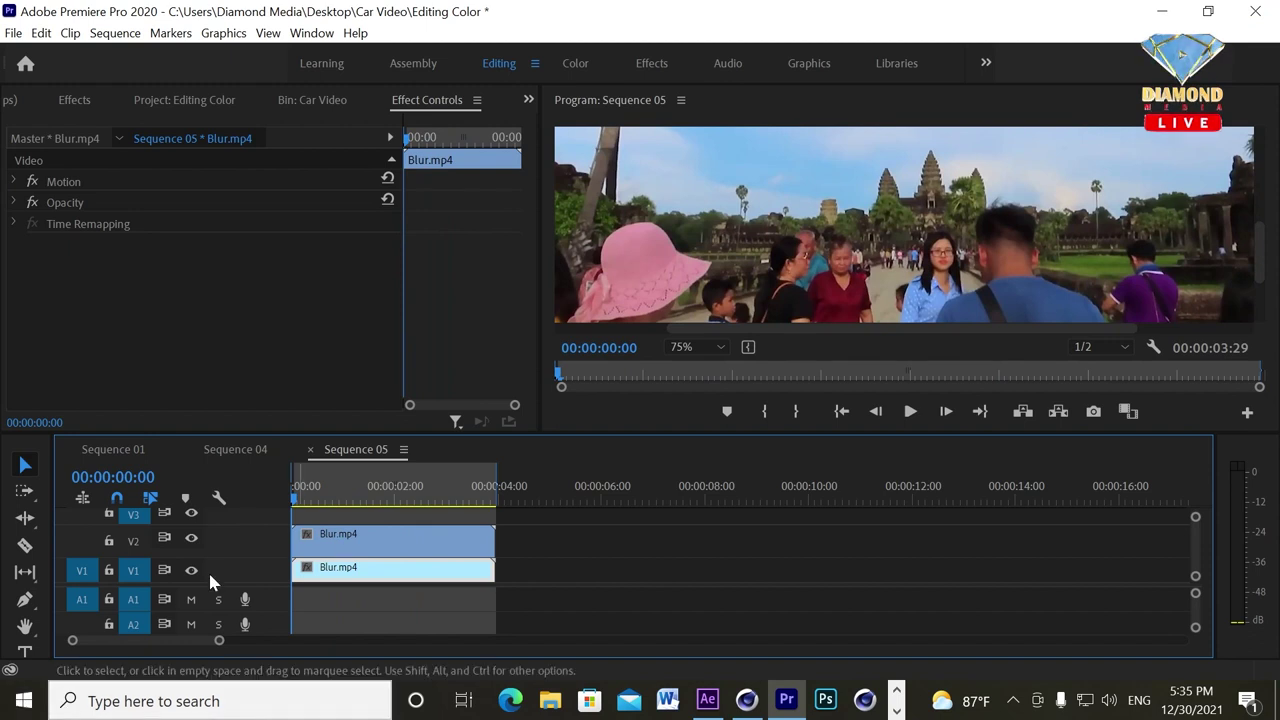
Find the Mosaic effect and apply it to the upper Blur.mp4 clip on V2.
left_click(84, 103)
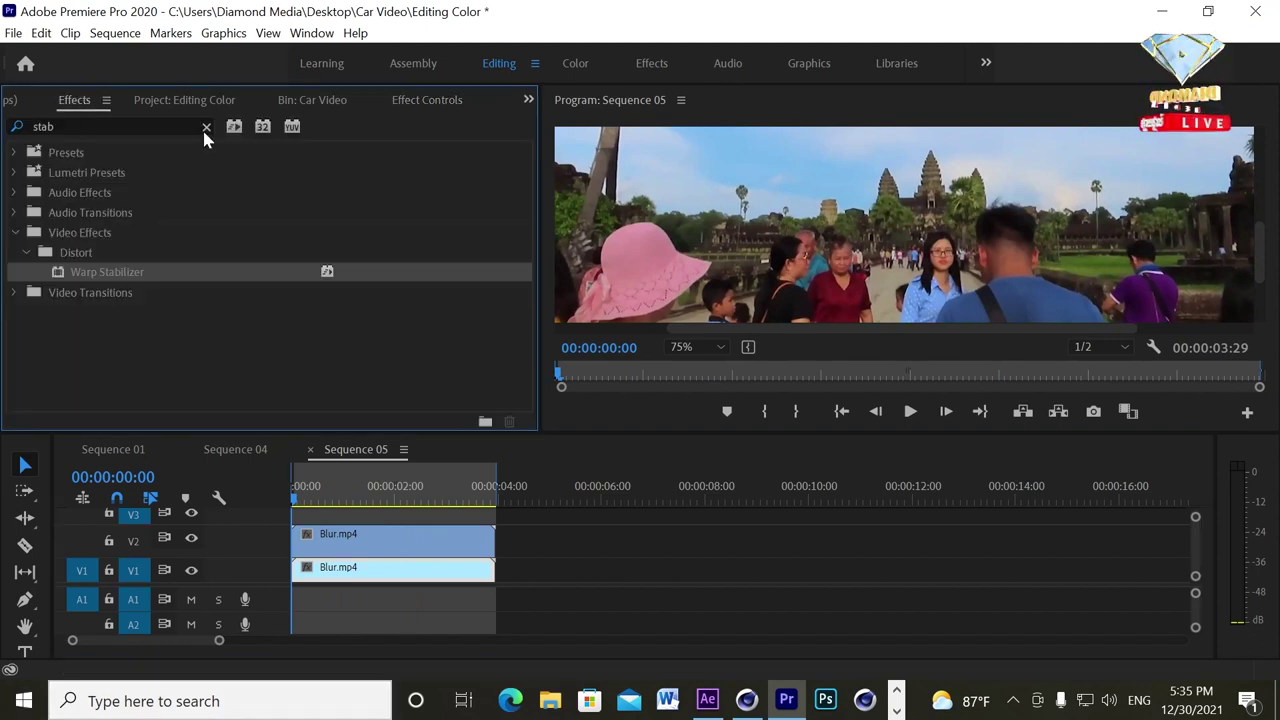
left_click(206, 127)
left_click(111, 125)
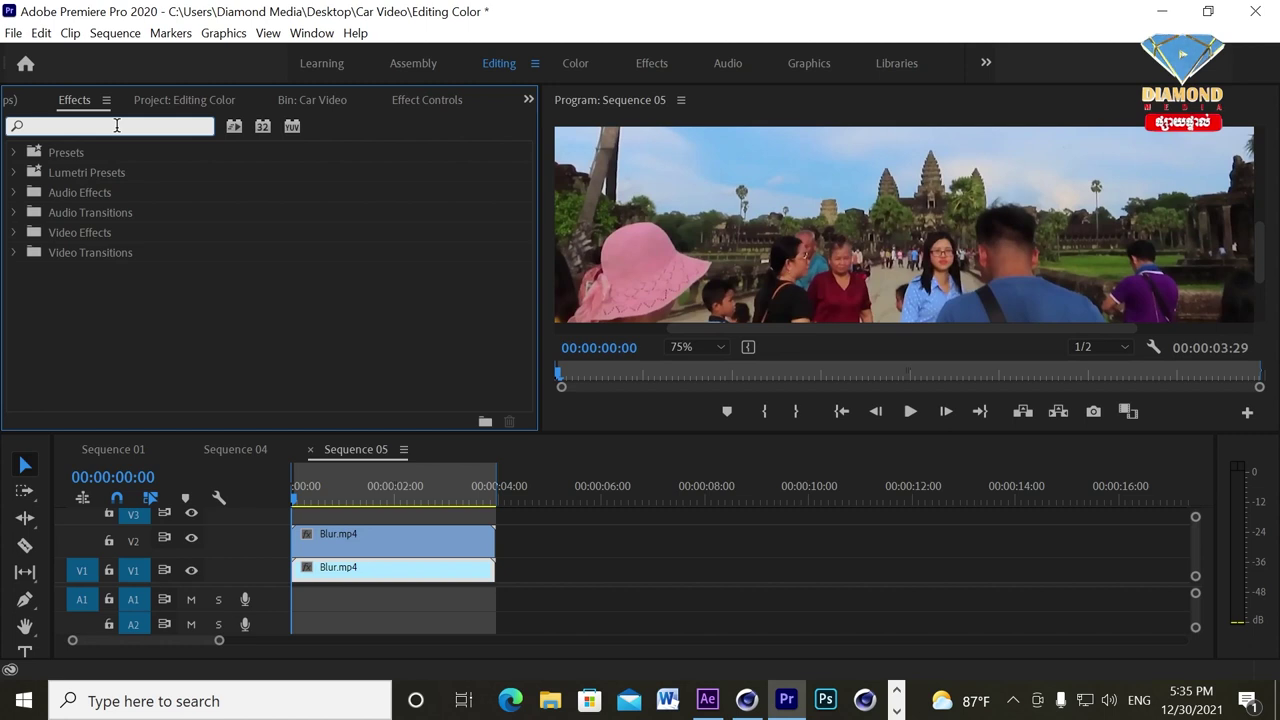
type("mos")
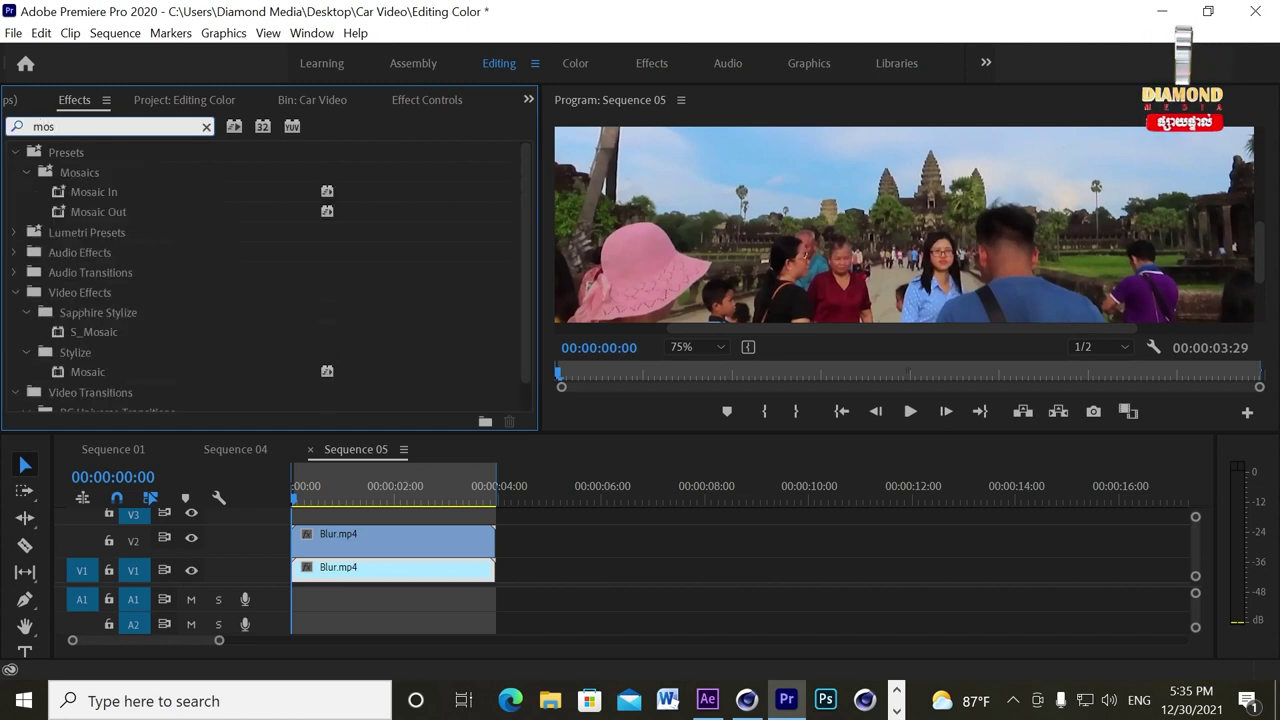
type("ia")
key("BackSpace")
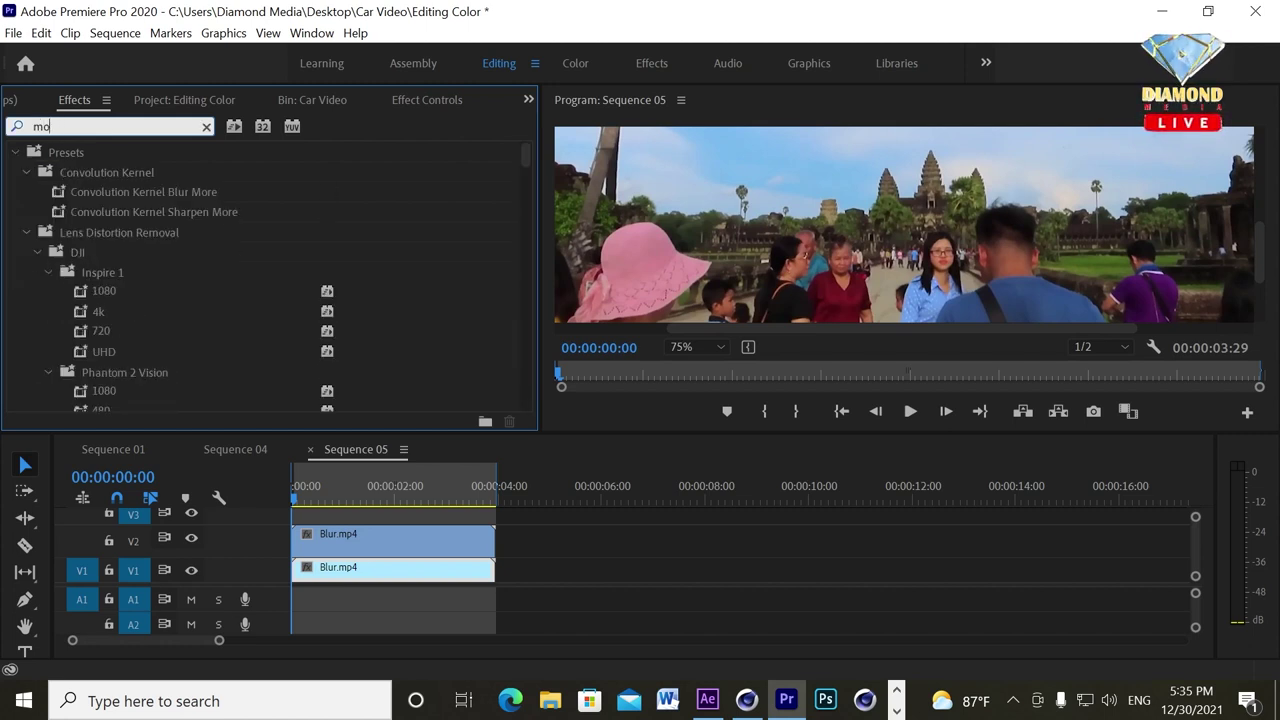
type("s")
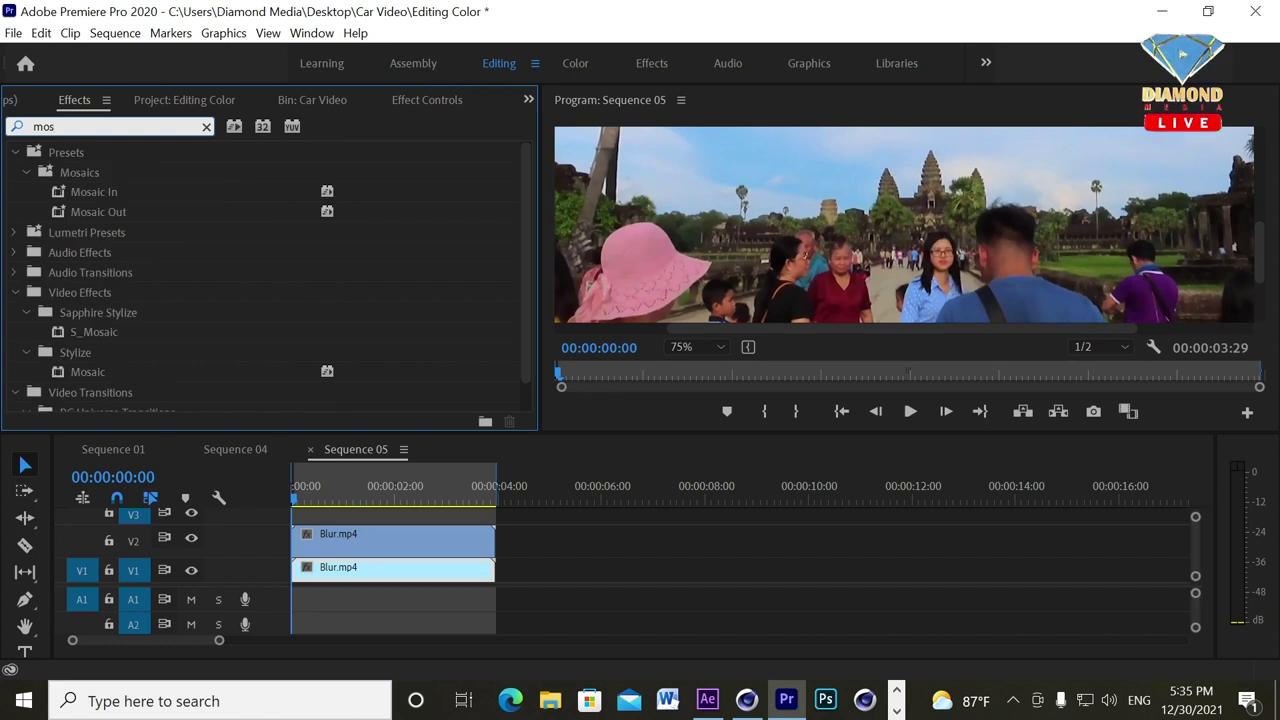
left_click(94, 374)
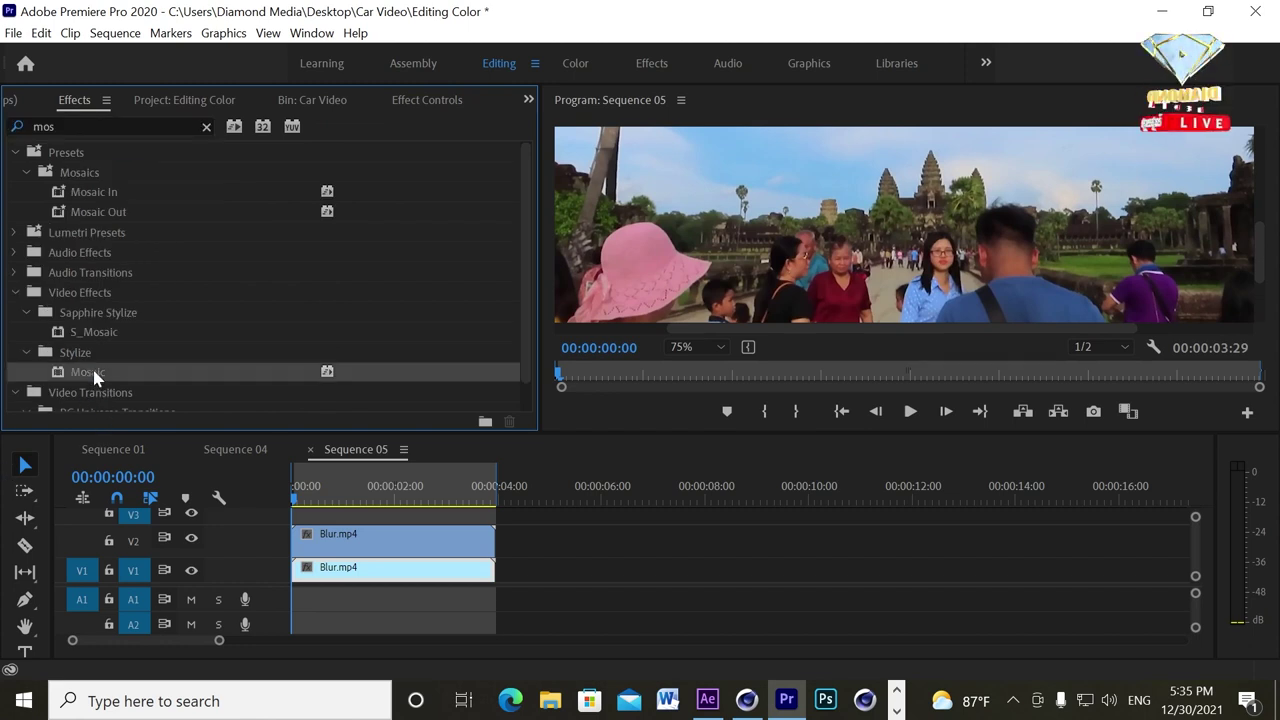
left_click_drag(375, 508, 371, 537)
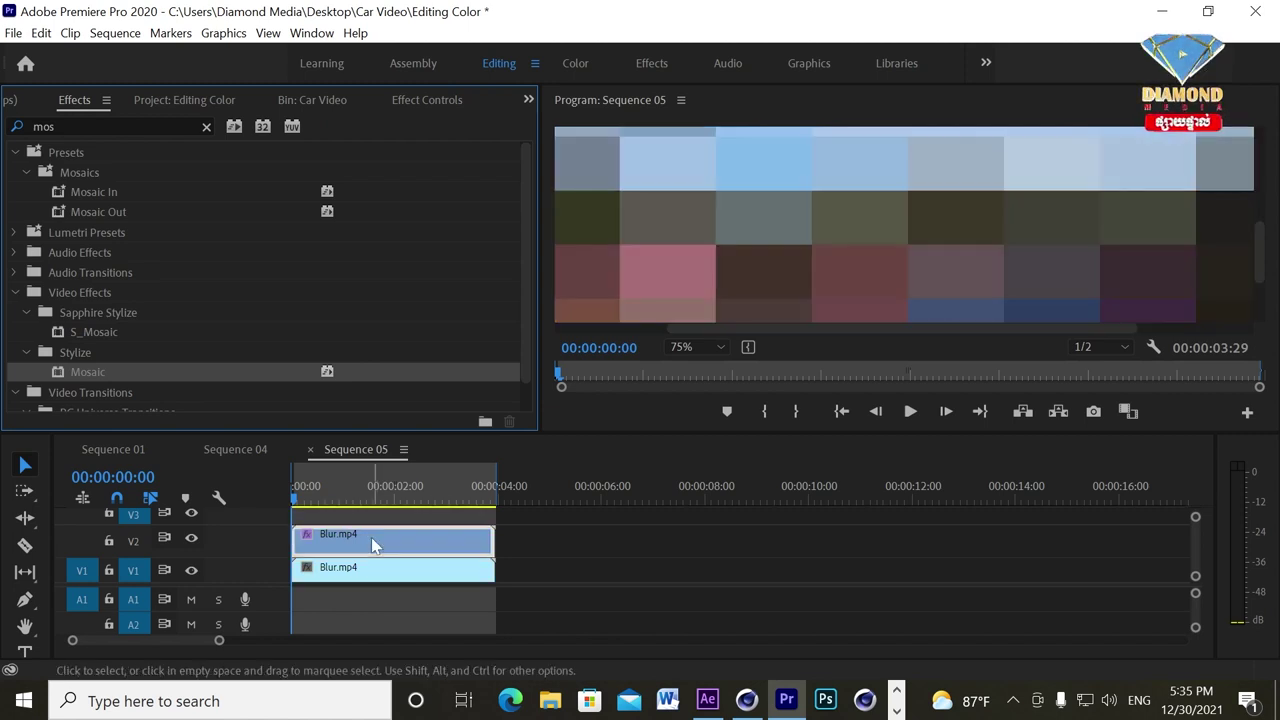
Fit the Program monitor view and set Mosaic to 70 horizontal and 88 vertical blocks.
left_click(700, 346)
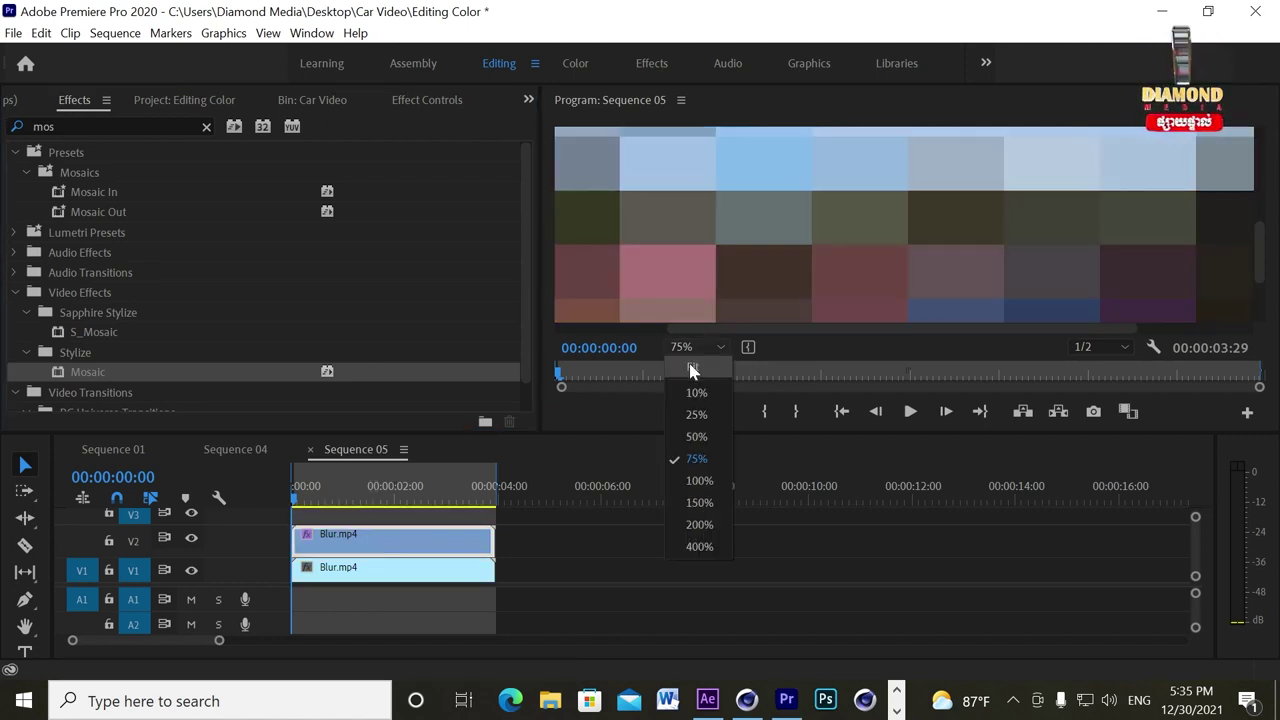
left_click(697, 367)
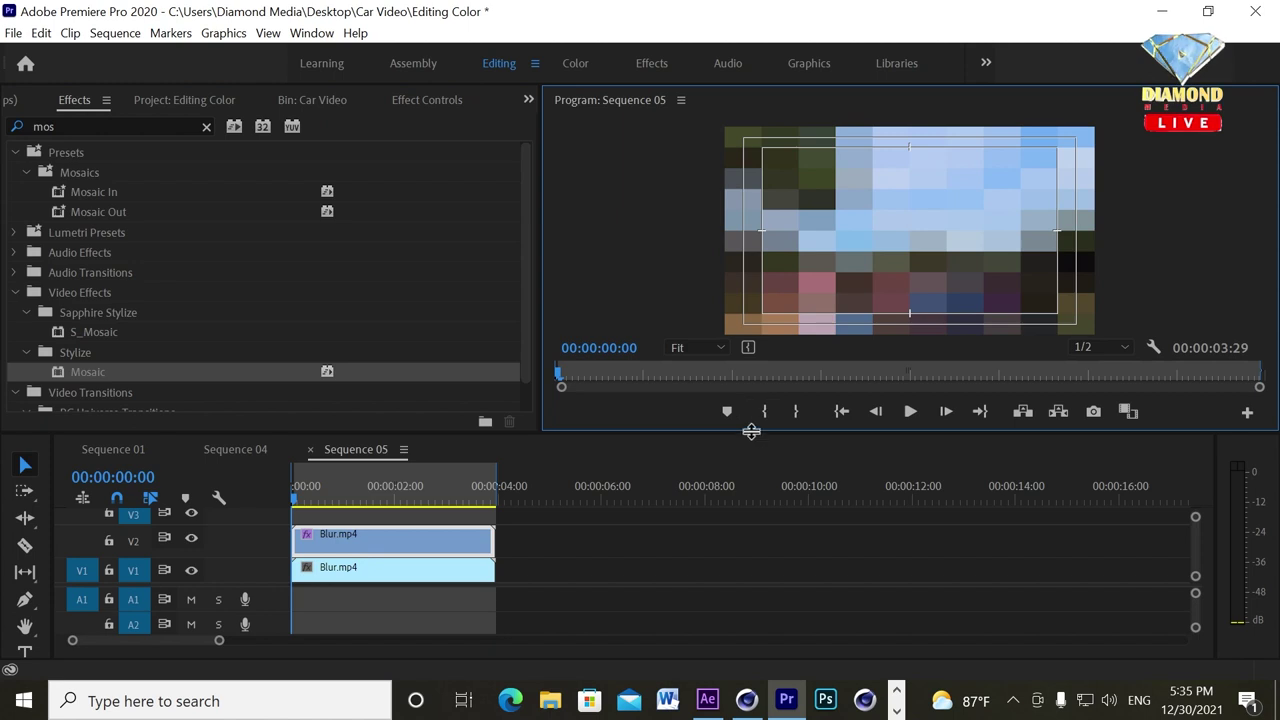
left_click_drag(751, 431, 751, 449)
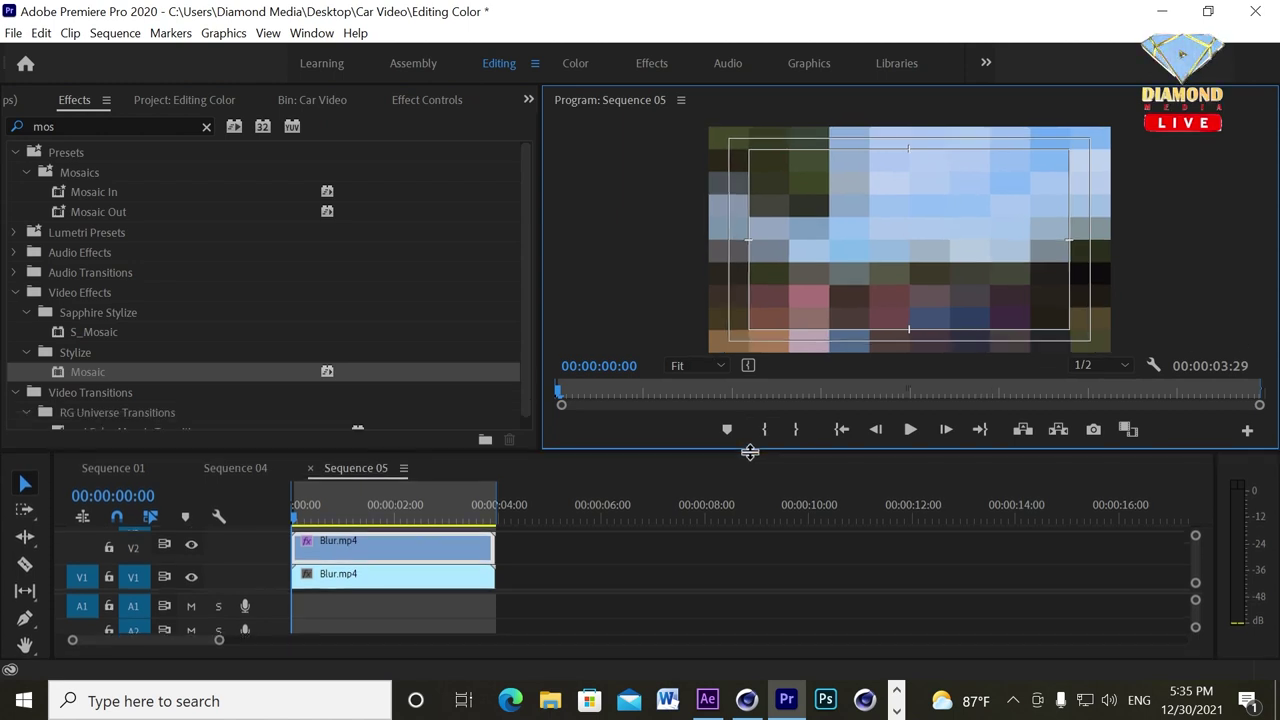
left_click(430, 102)
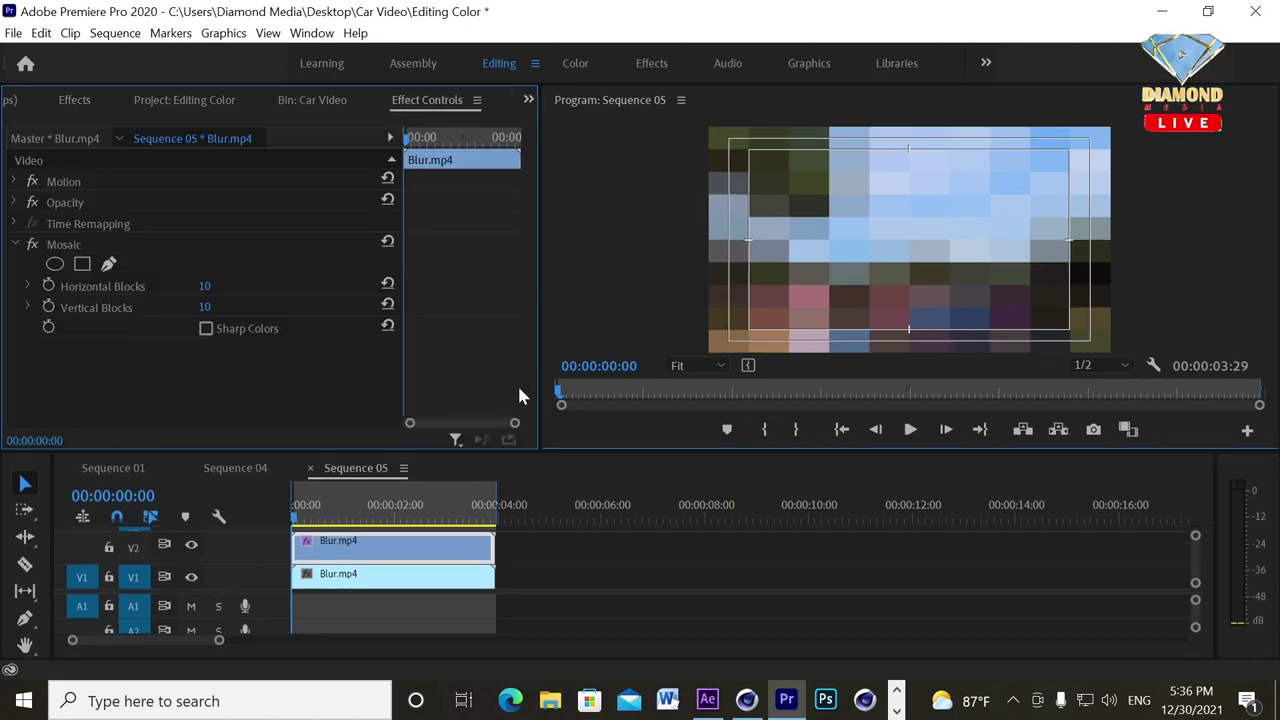
mouse_move(204, 286)
left_mouse_down()
mouse_move(260, 286)
mouse_move(206, 329)
mouse_move(260, 307)
mouse_move(214, 316)
left_mouse_up()
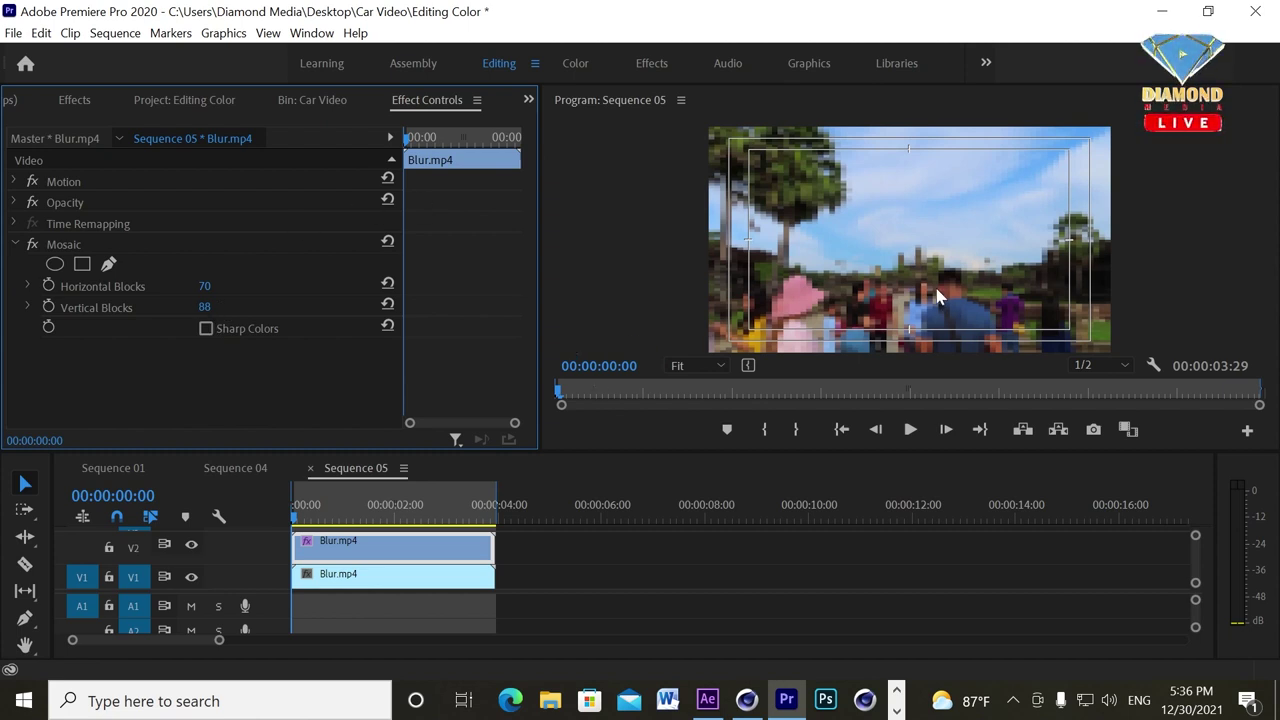
left_click(74, 100)
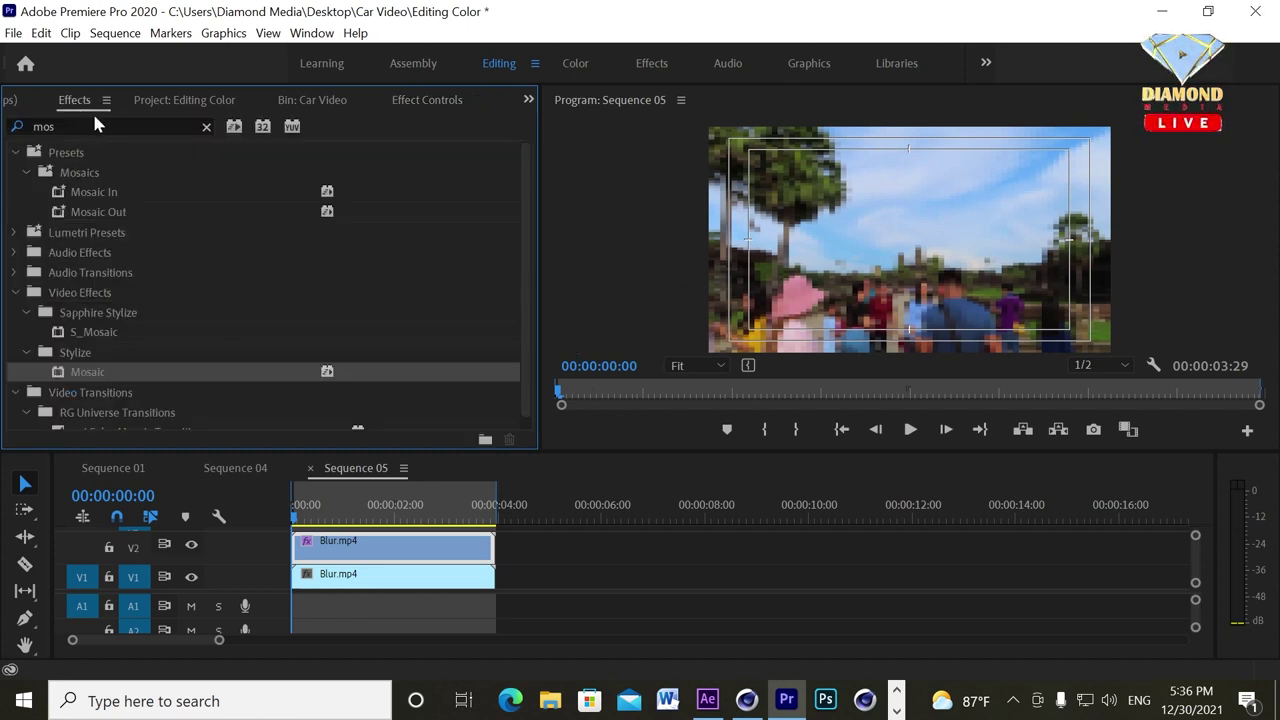
Search for 'crop' and apply the Crop effect to the upper Blur.mp4 clip.
left_click(207, 125)
left_click(153, 125)
type("crop")
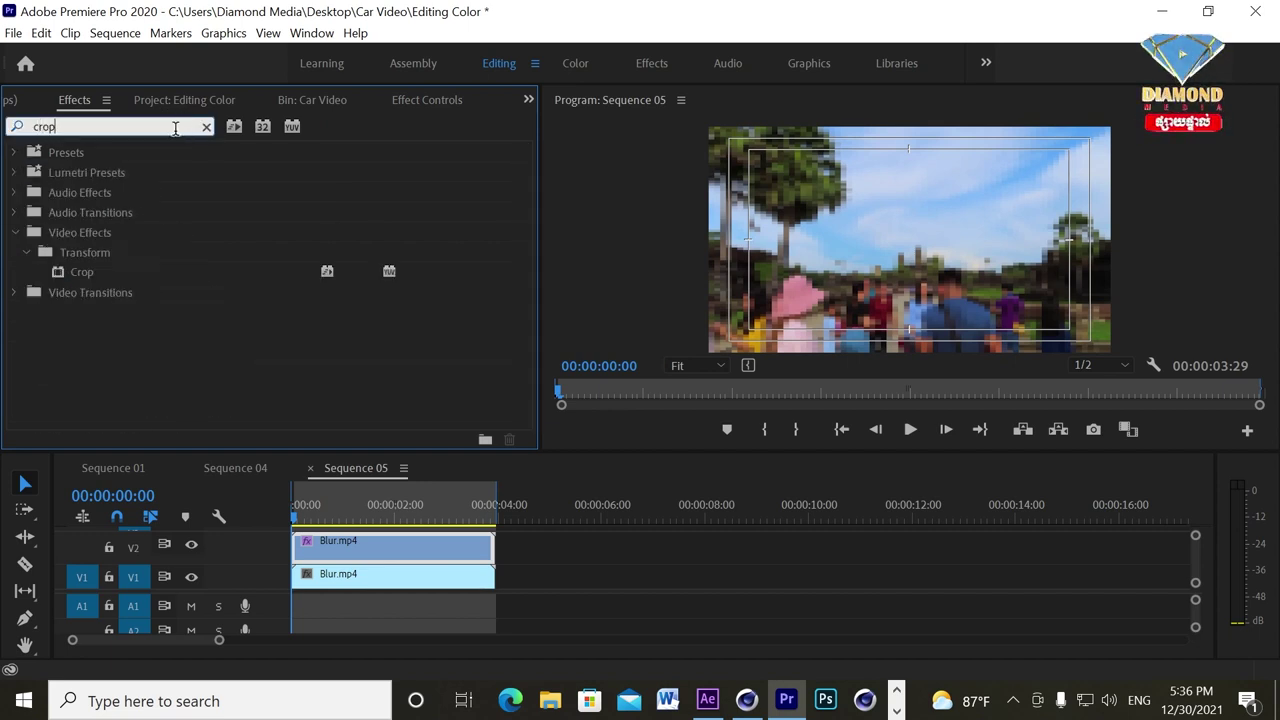
left_click_drag(84, 278, 330, 543)
Collapse Mosaic and crop the left, right, top and bottom edges down to one face.
left_click(415, 101)
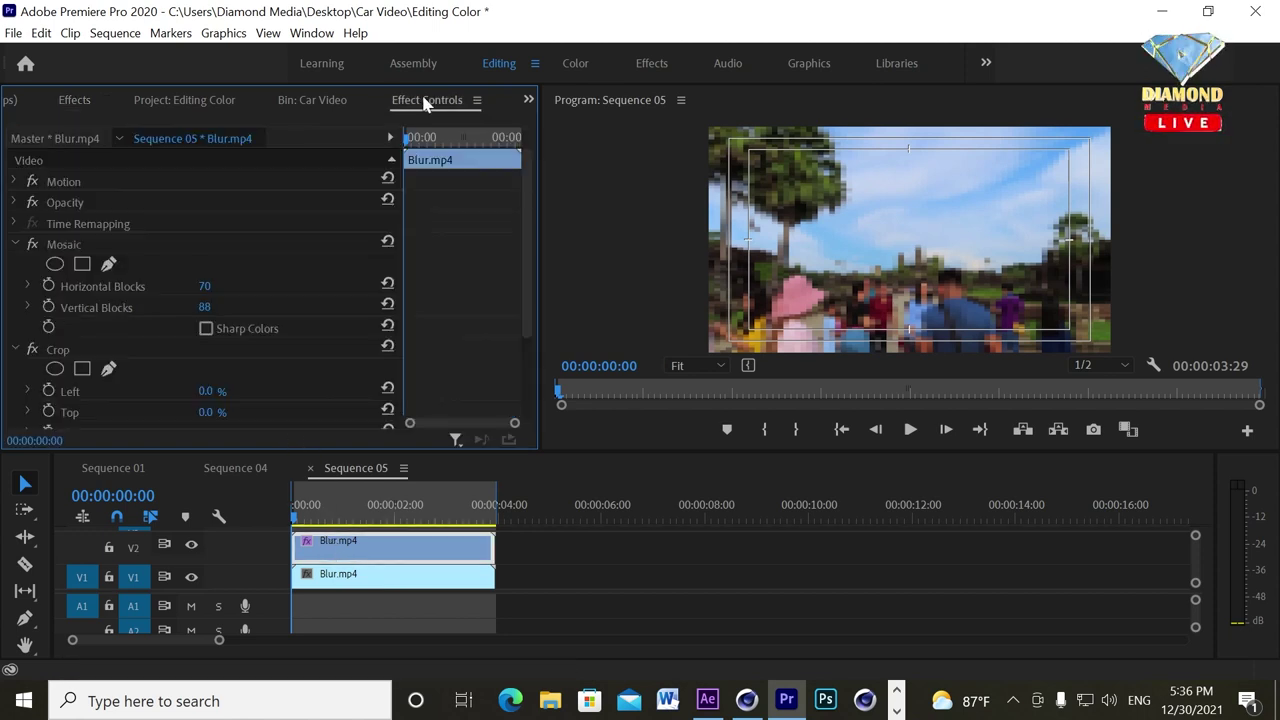
left_click(13, 248)
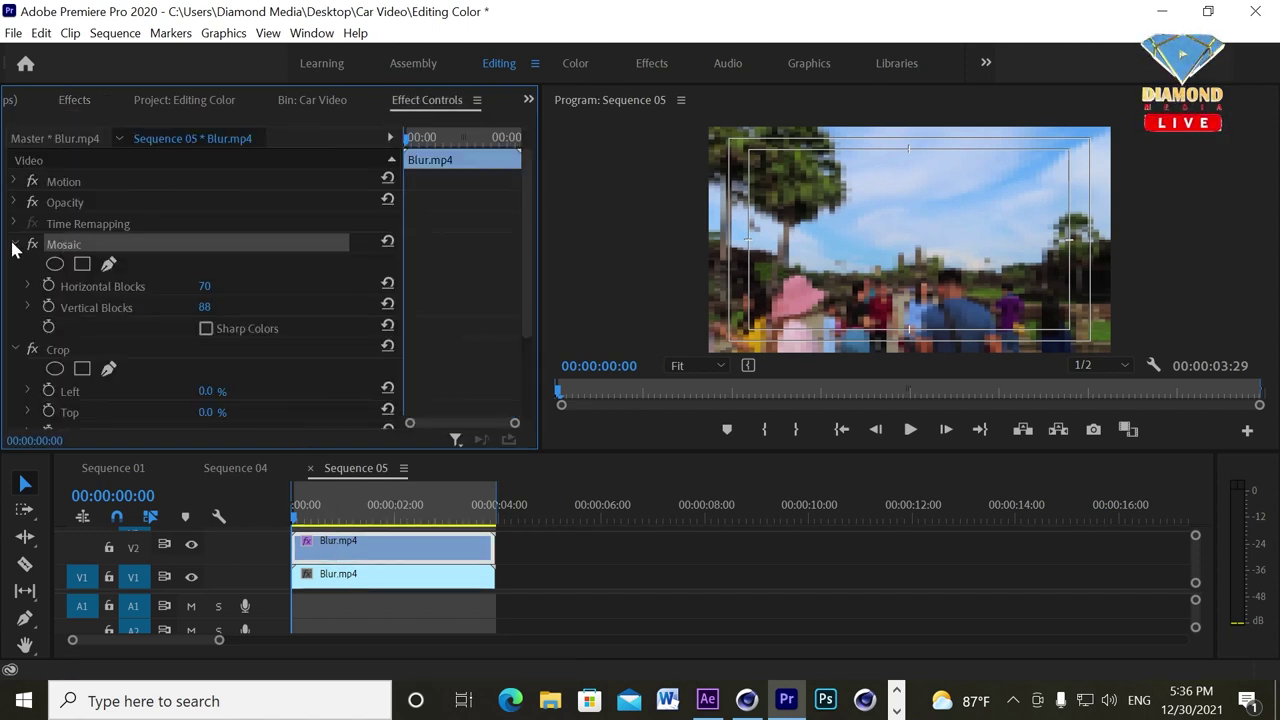
left_click(14, 246)
left_click(61, 267)
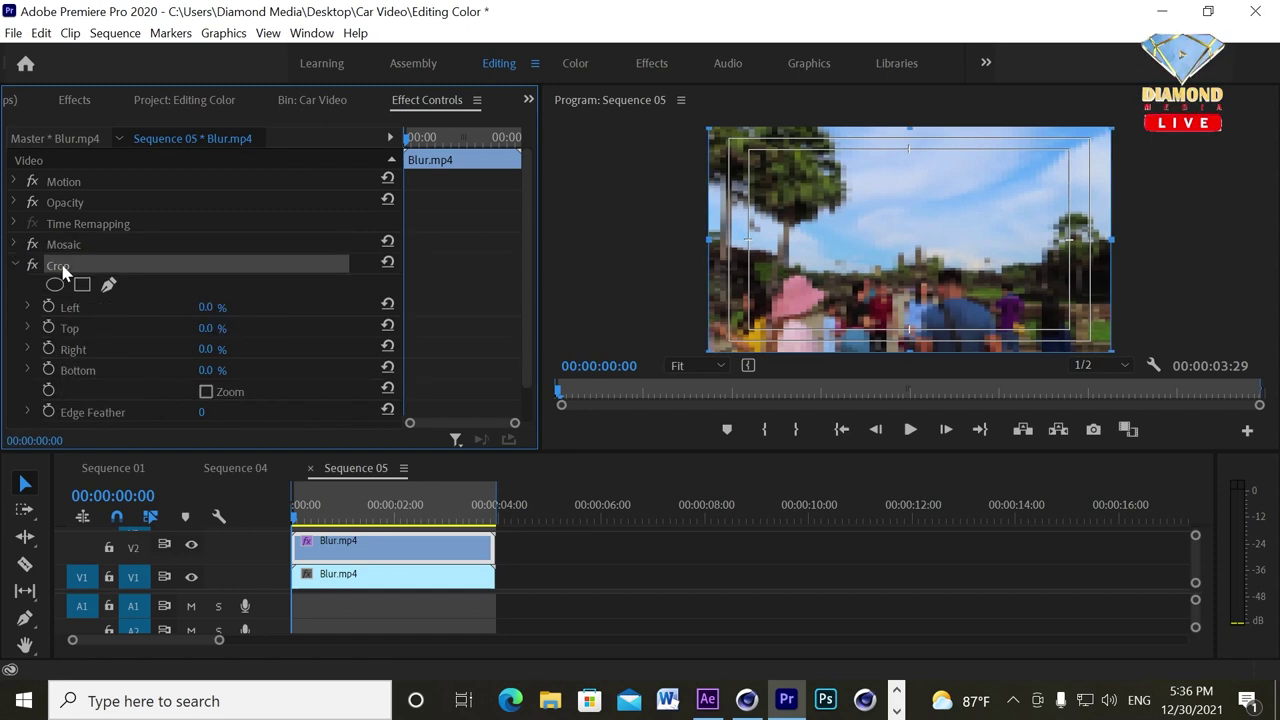
left_click_drag(709, 240, 917, 250)
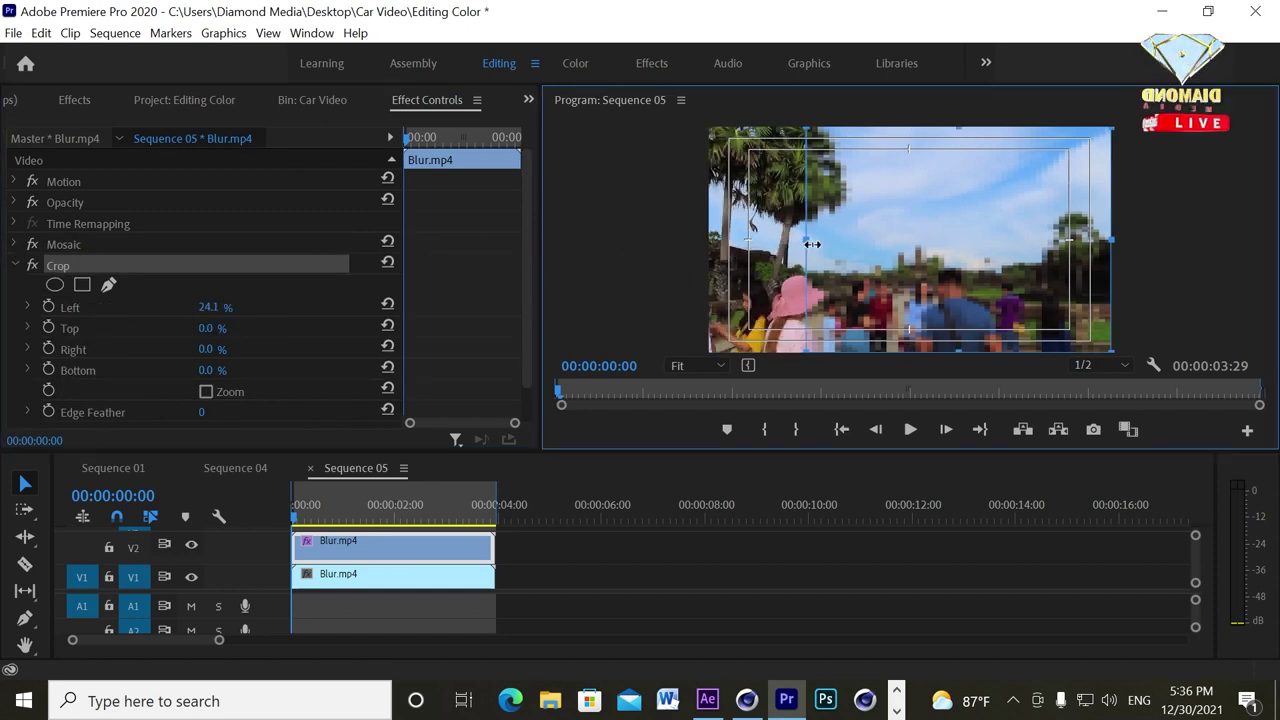
left_click_drag(917, 250, 914, 250)
mouse_move(1112, 240)
left_mouse_down()
mouse_move(935, 275)
mouse_move(929, 264)
left_mouse_up()
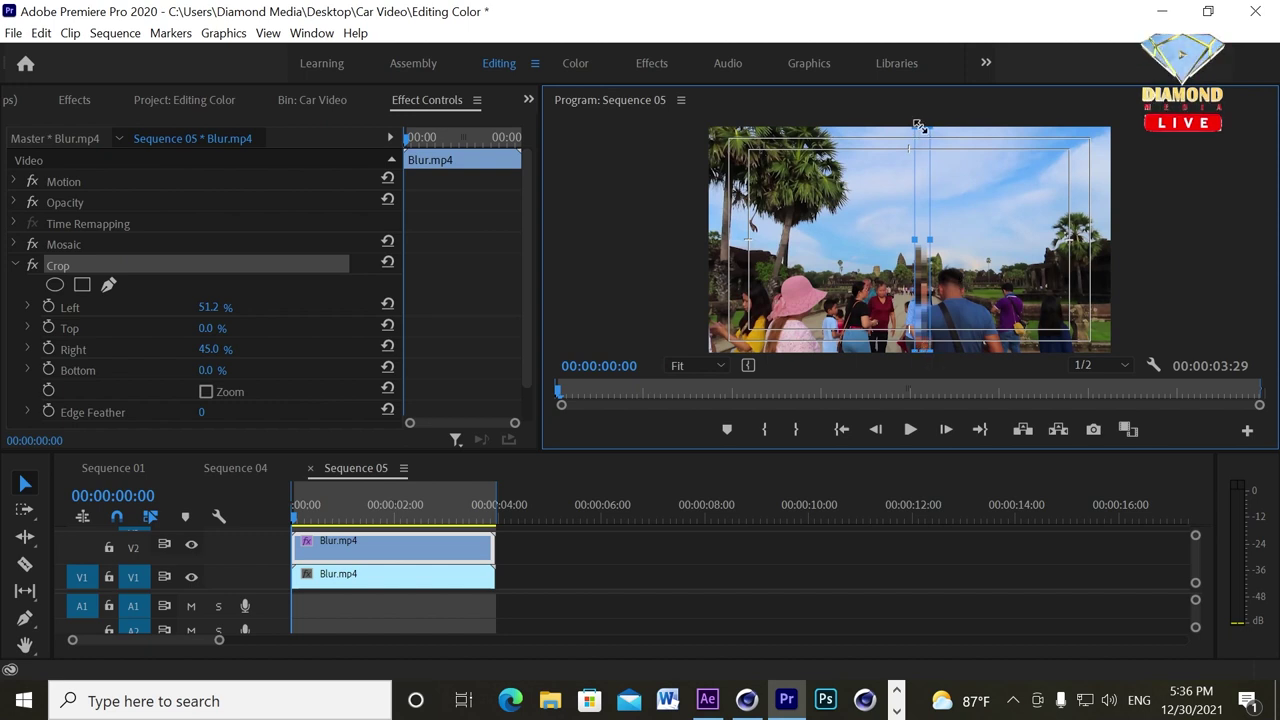
mouse_move(203, 330)
left_mouse_down()
mouse_move(271, 330)
mouse_move(212, 328)
left_mouse_up()
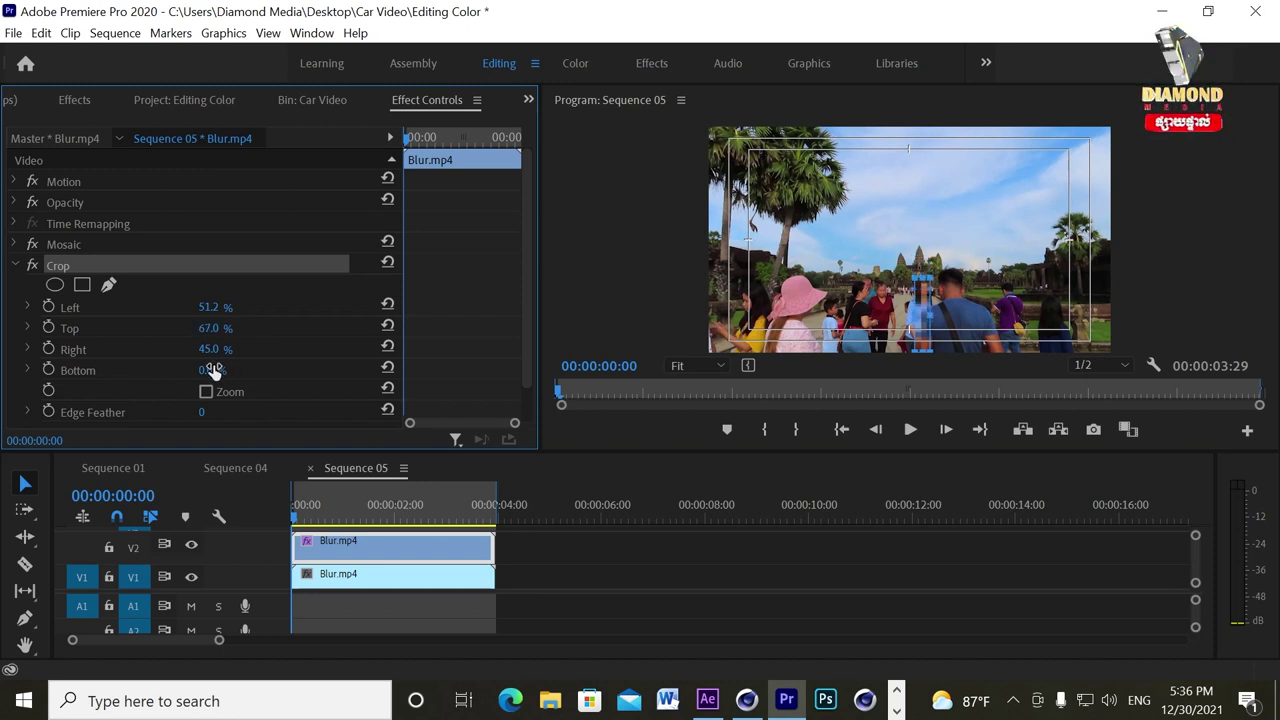
left_click_drag(206, 370, 231, 370)
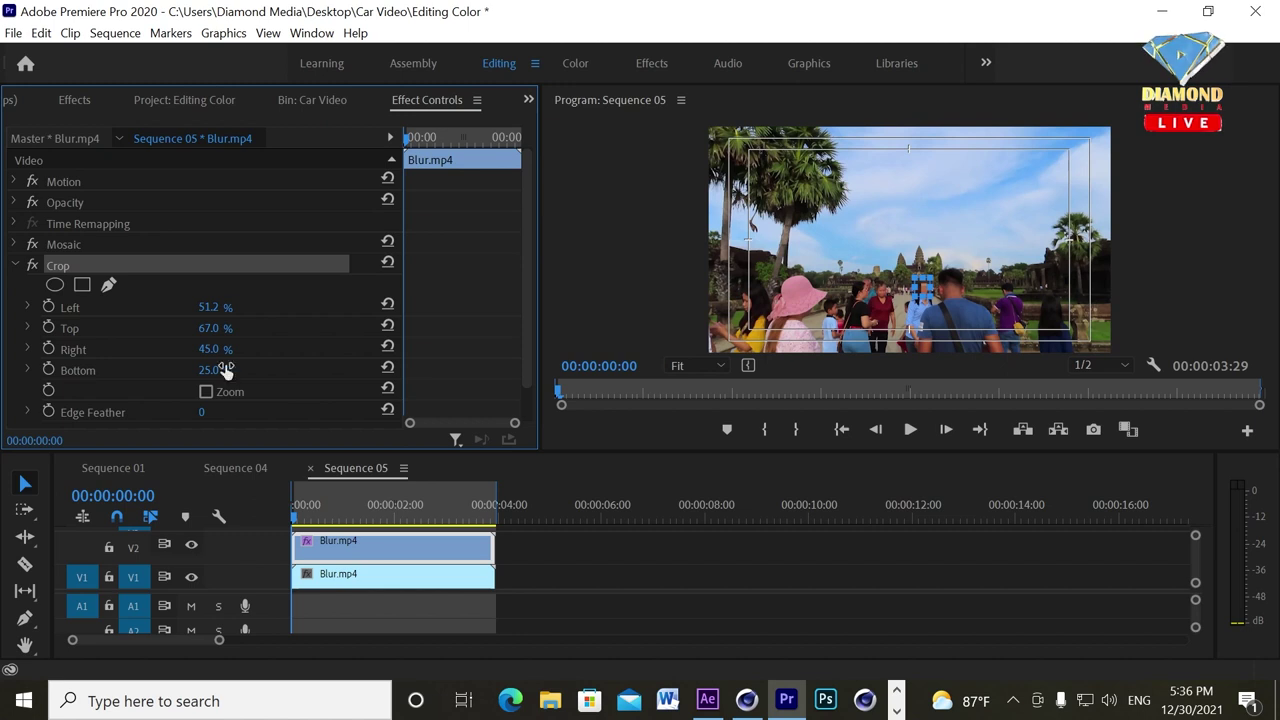
Zoom the Program monitor to 75% and shift the crop box over the woman's face.
left_click(714, 363)
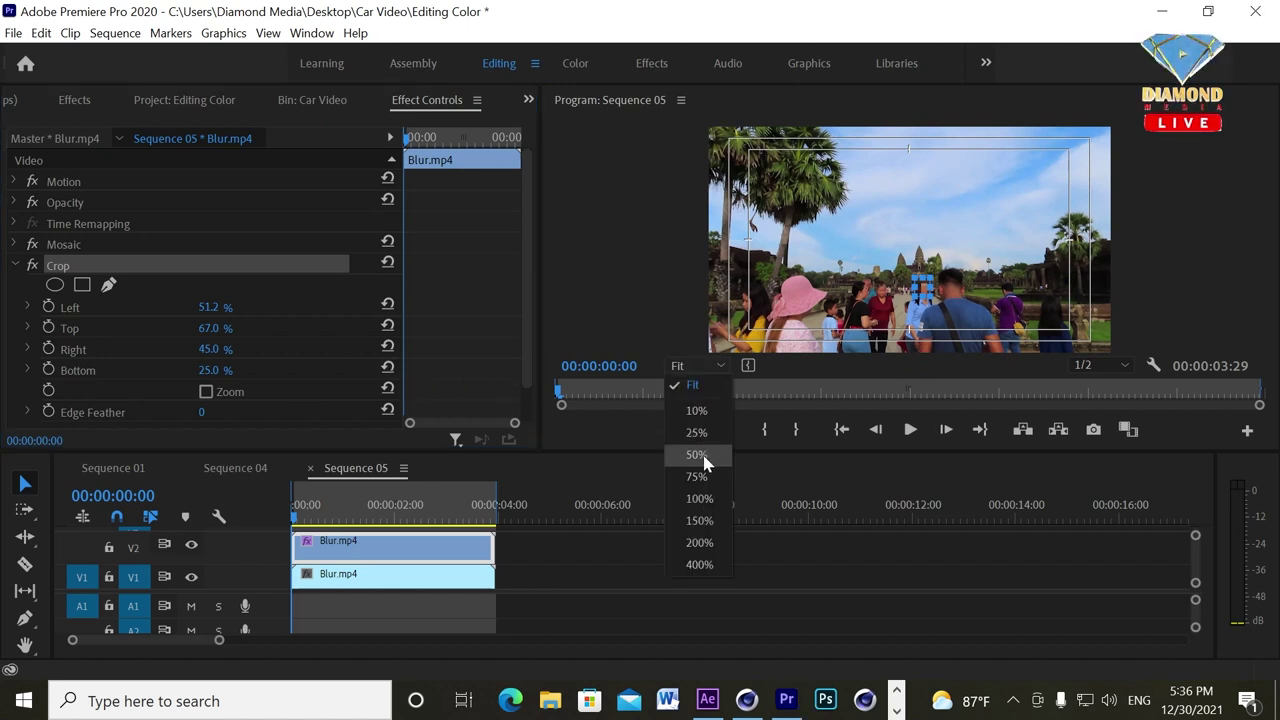
left_click(703, 476)
left_click(25, 645)
left_click_drag(955, 261, 913, 156)
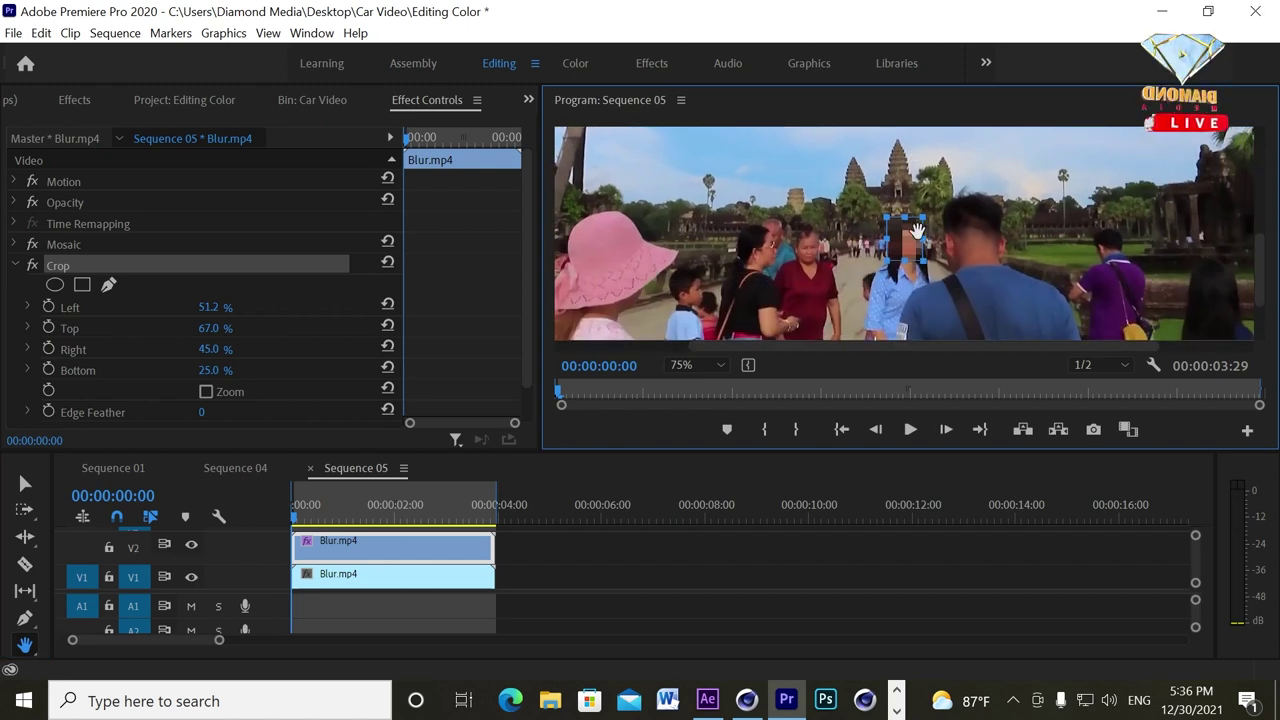
left_click(25, 487)
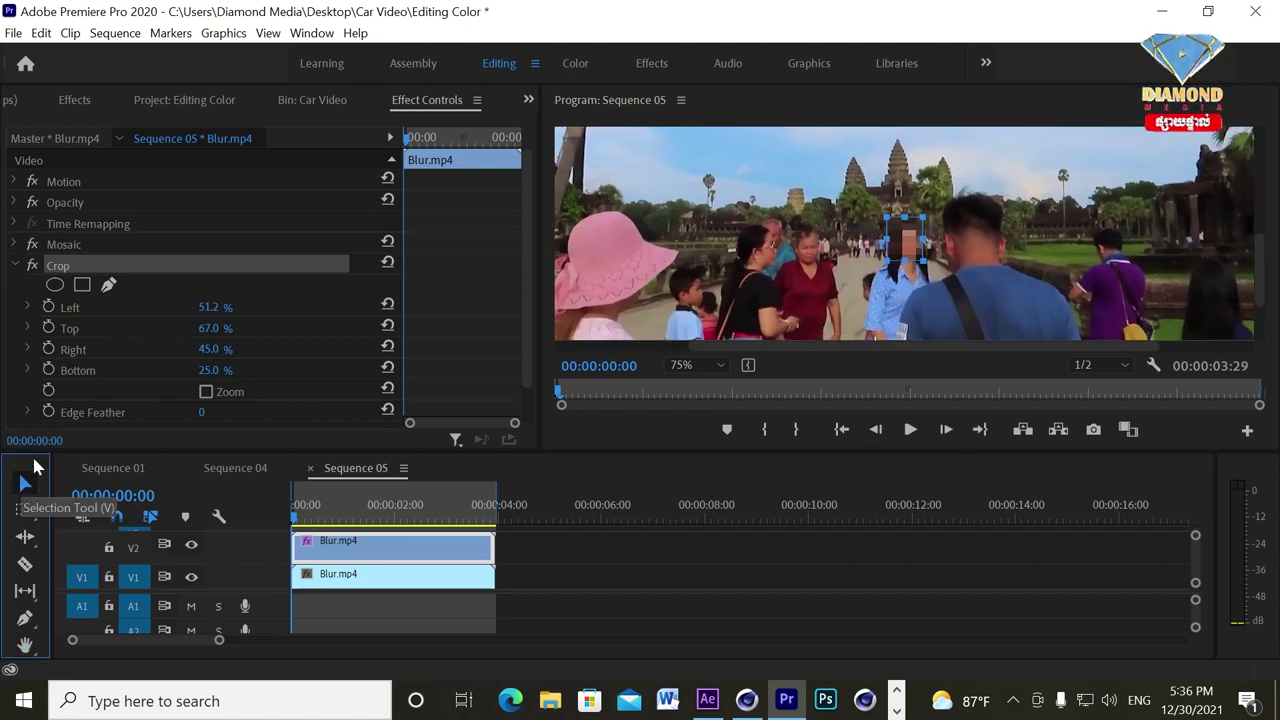
left_click(68, 268)
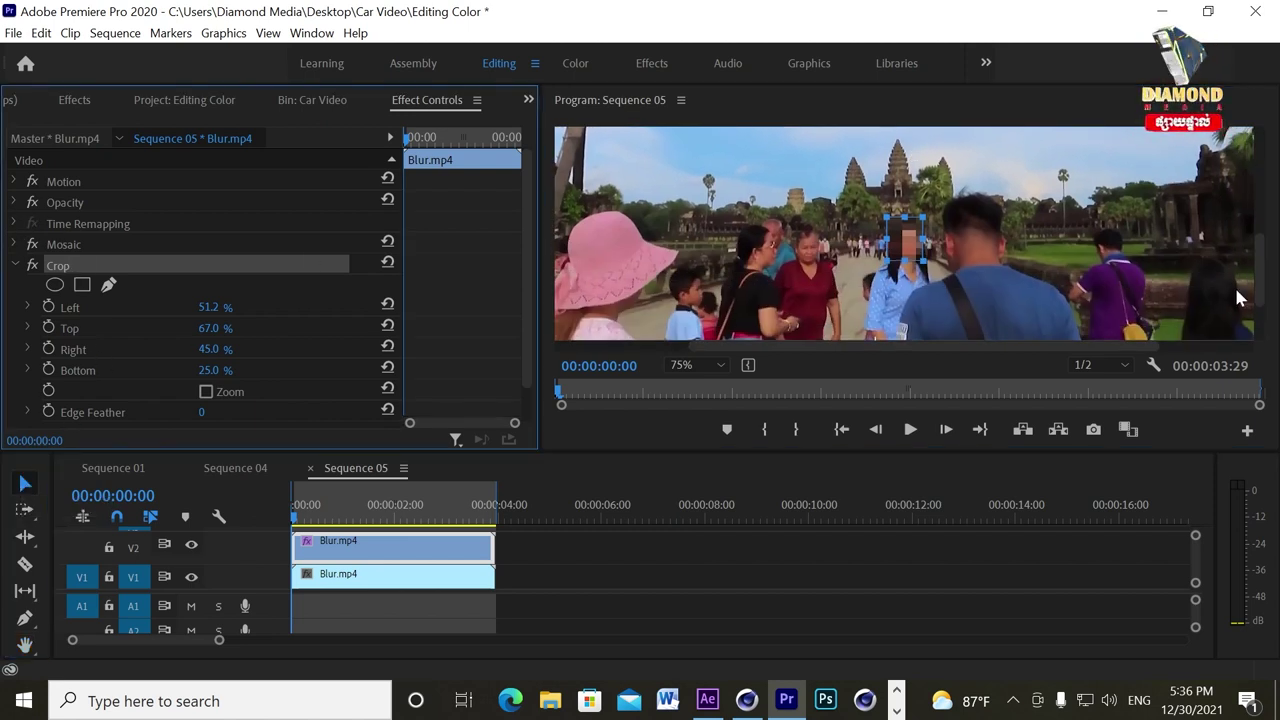
left_click_drag(908, 245, 913, 250)
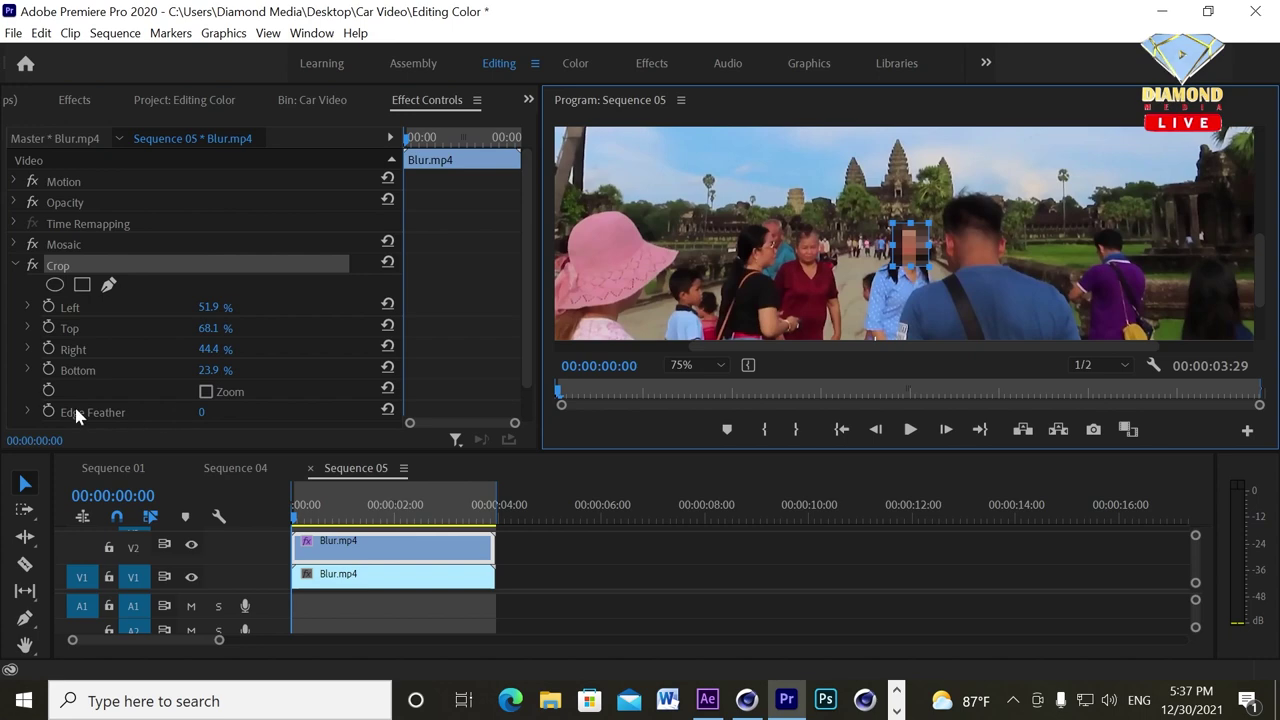
Set the Crop Edge Feather to 23 and enable the Left edge keyframe stopwatch.
left_click(202, 414)
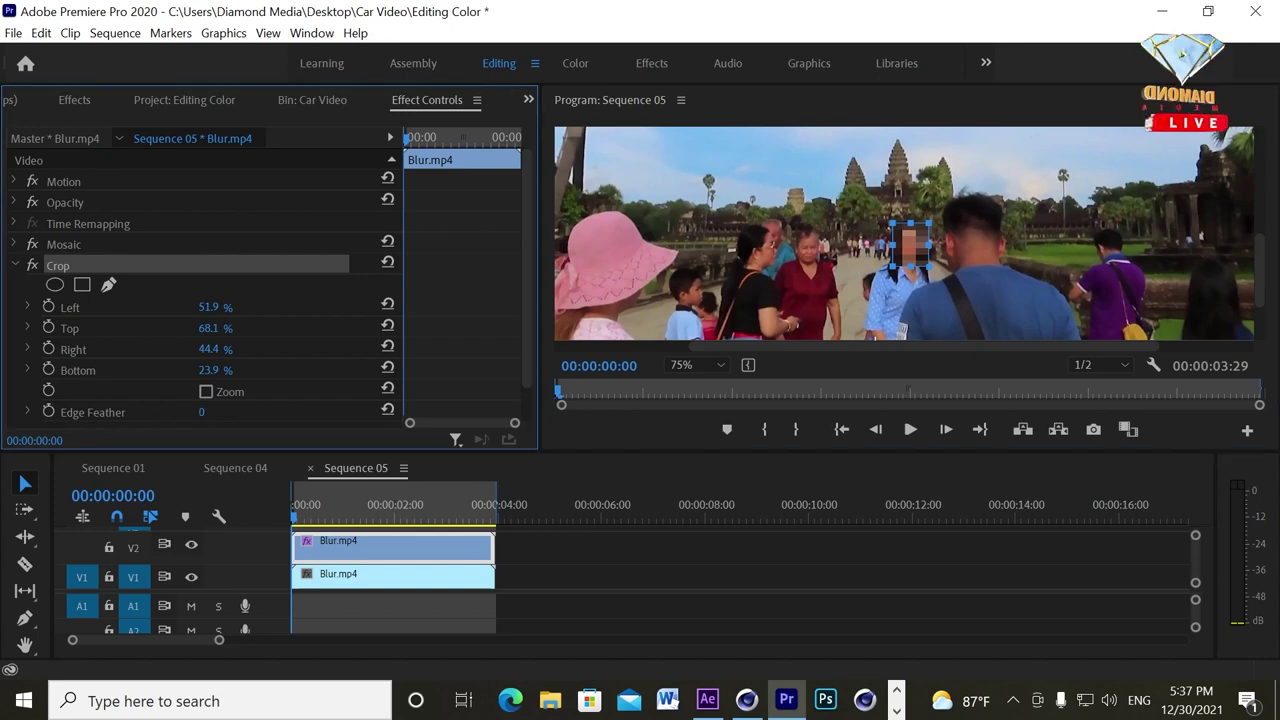
left_click(202, 411)
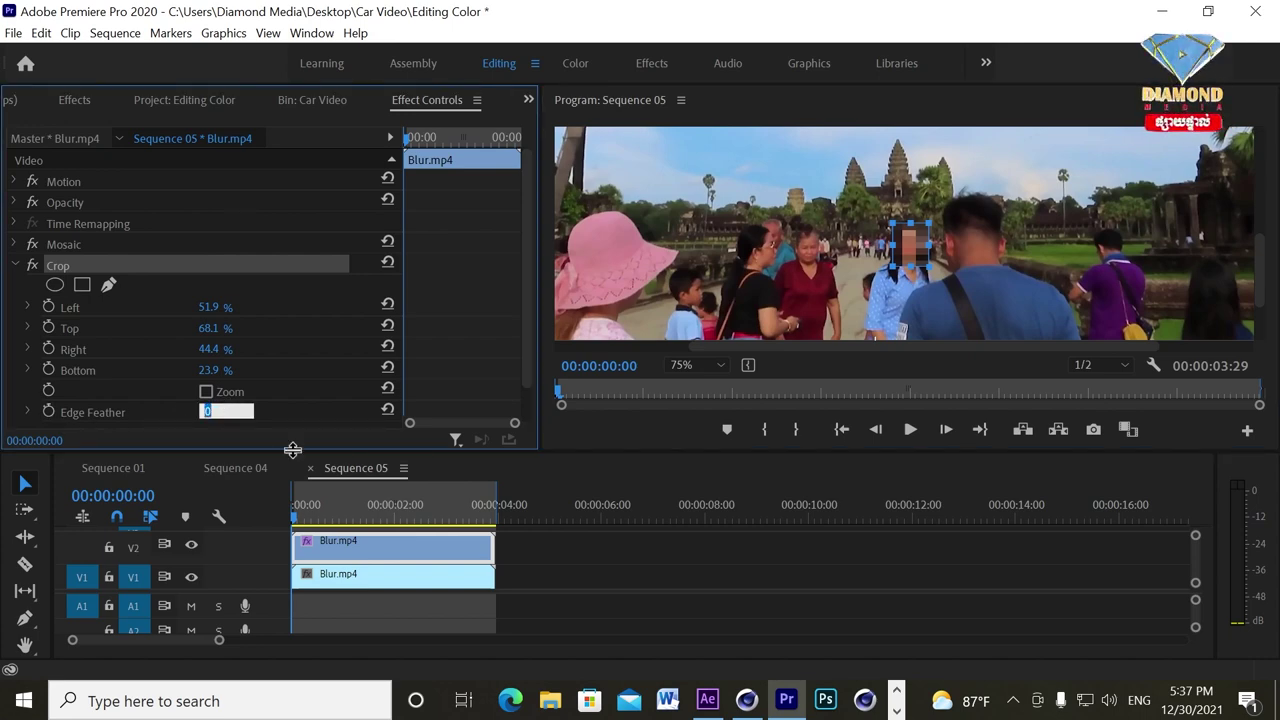
type("39")
key("Return")
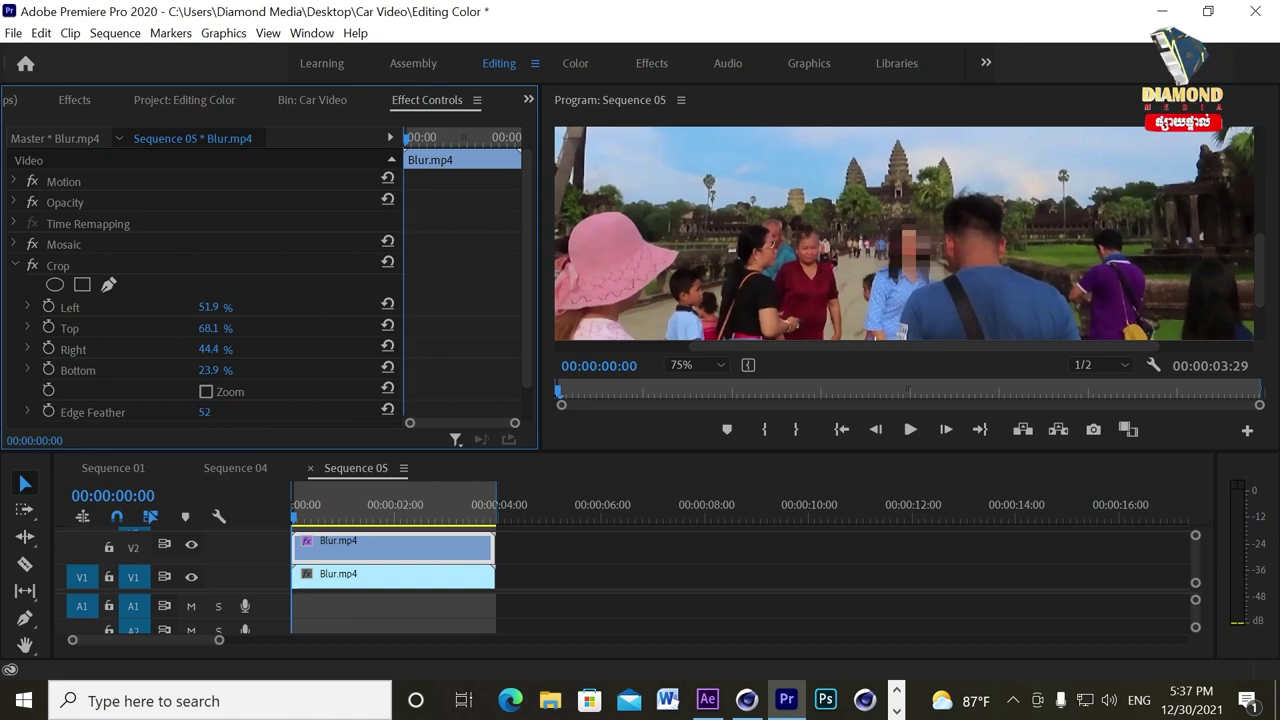
left_click_drag(204, 412, 189, 412)
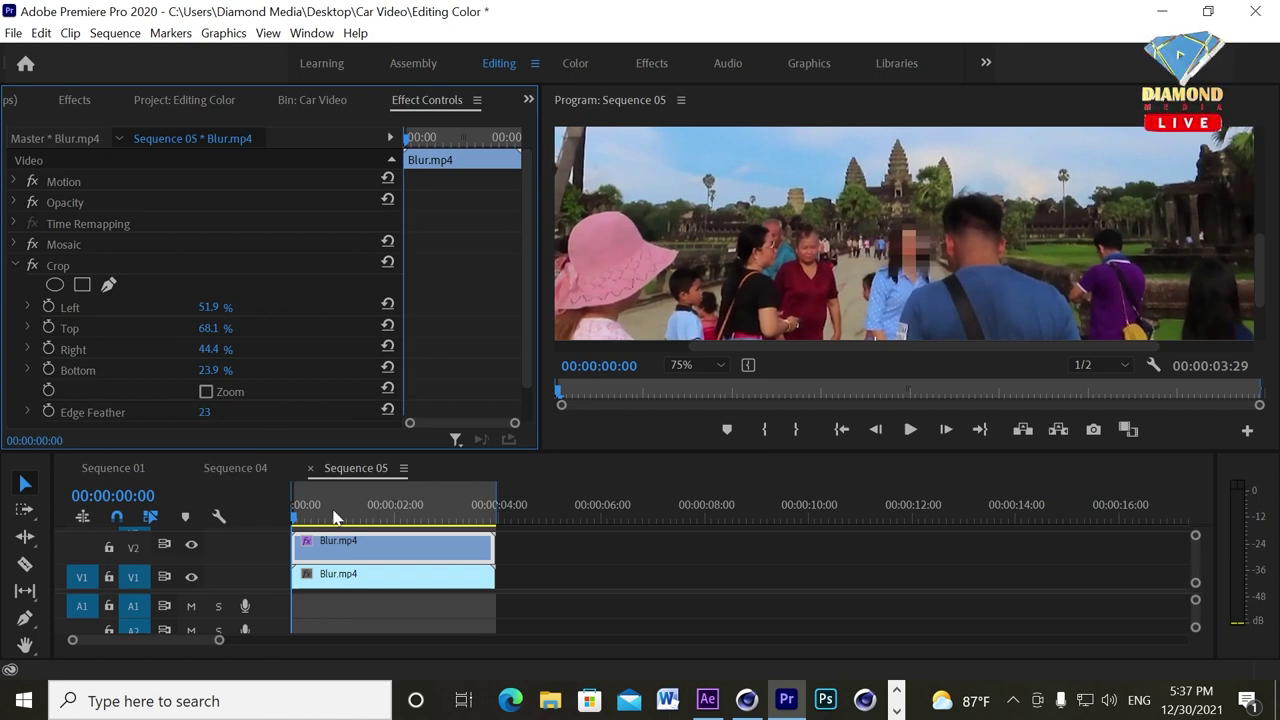
left_click(280, 515)
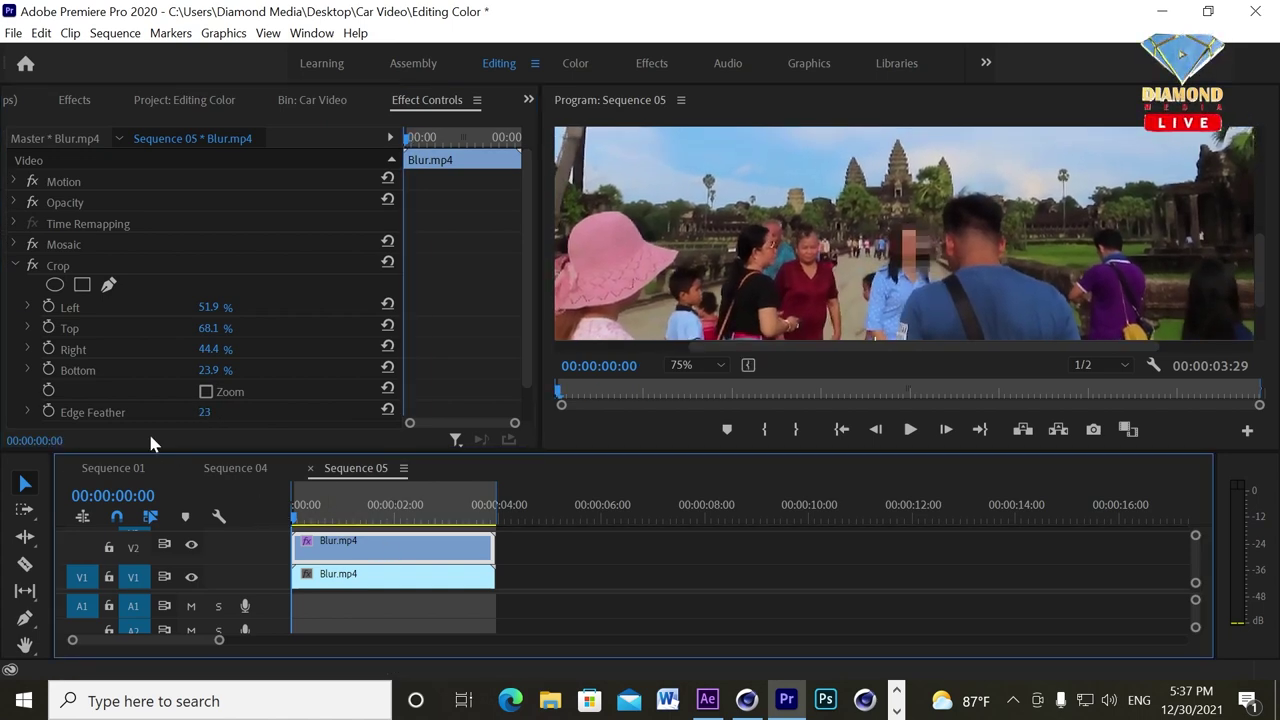
left_click(48, 307)
Enable Top, Right and Bottom crop keyframes and move the patch onto the face at 00:00:00:09.
left_click(48, 328)
left_click(48, 349)
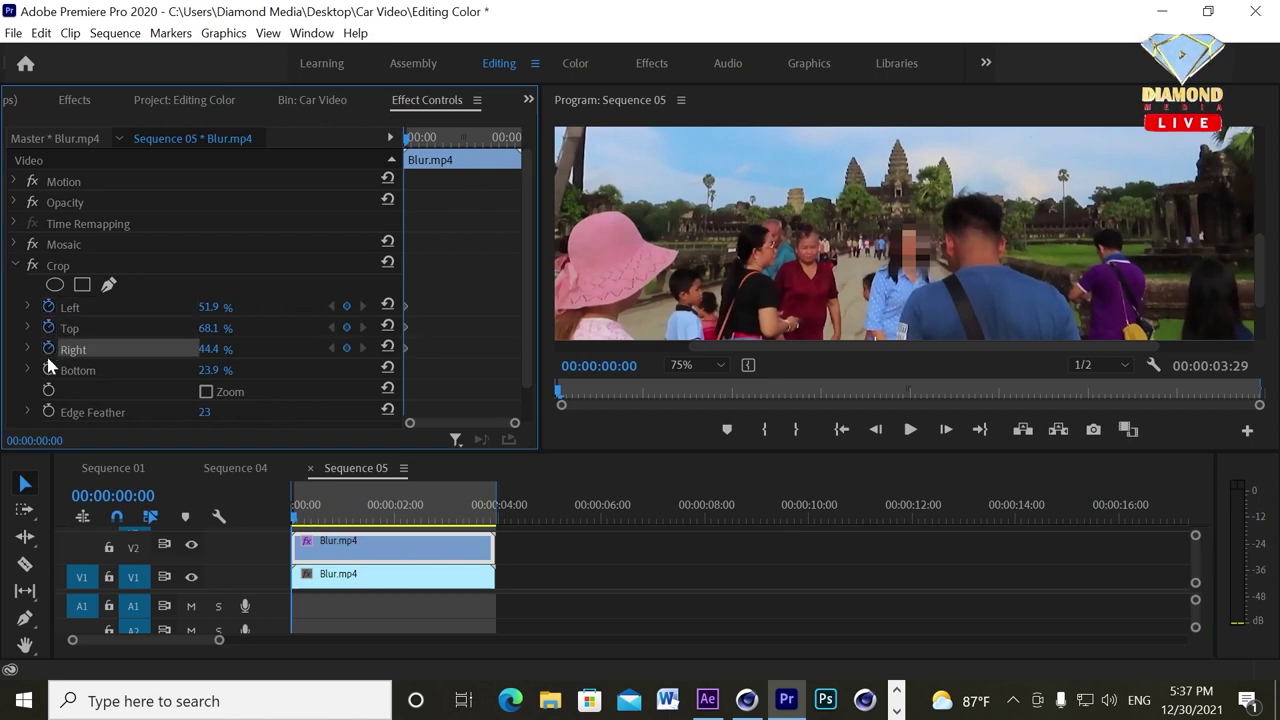
left_click(48, 370)
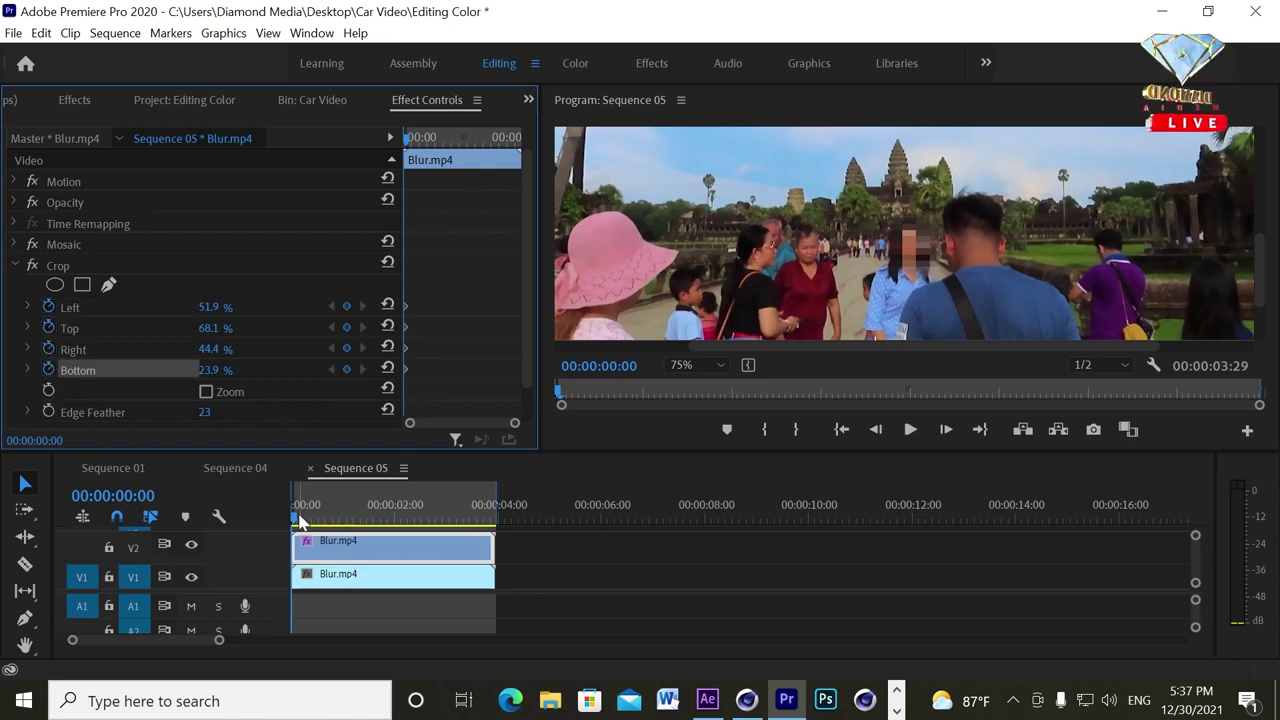
left_click(298, 517)
left_click_drag(298, 517, 310, 518)
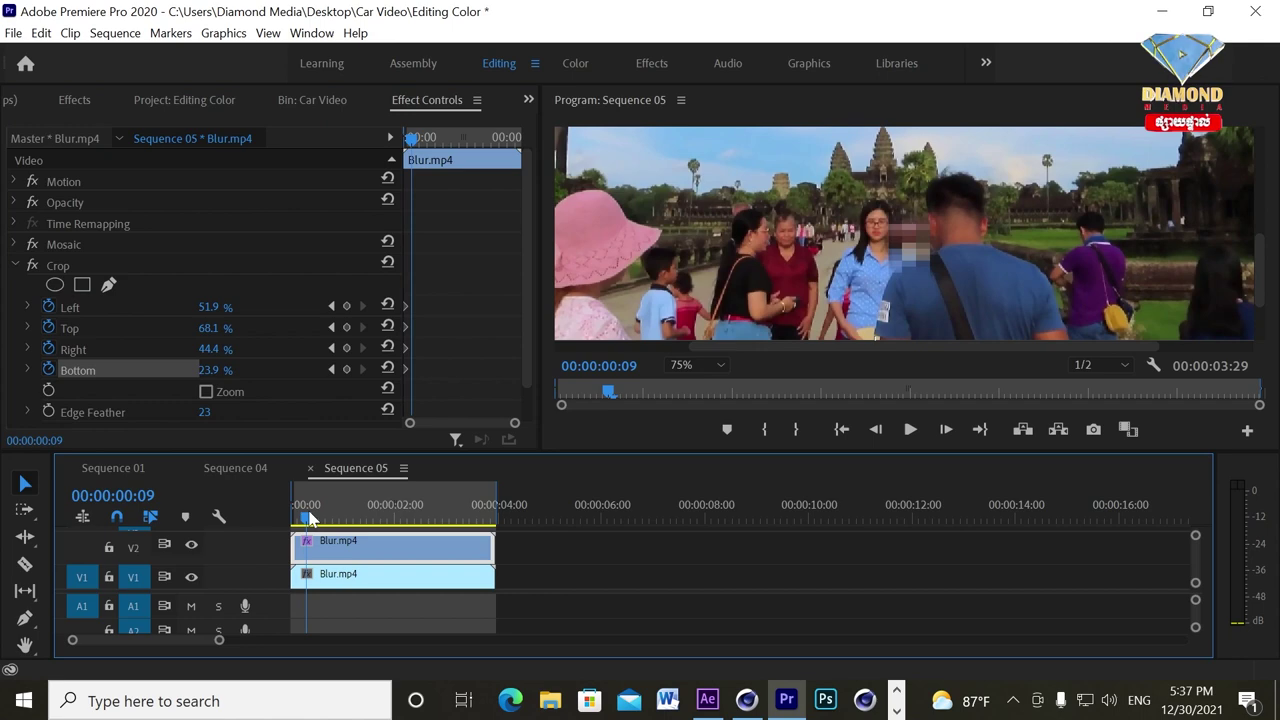
left_click(62, 266)
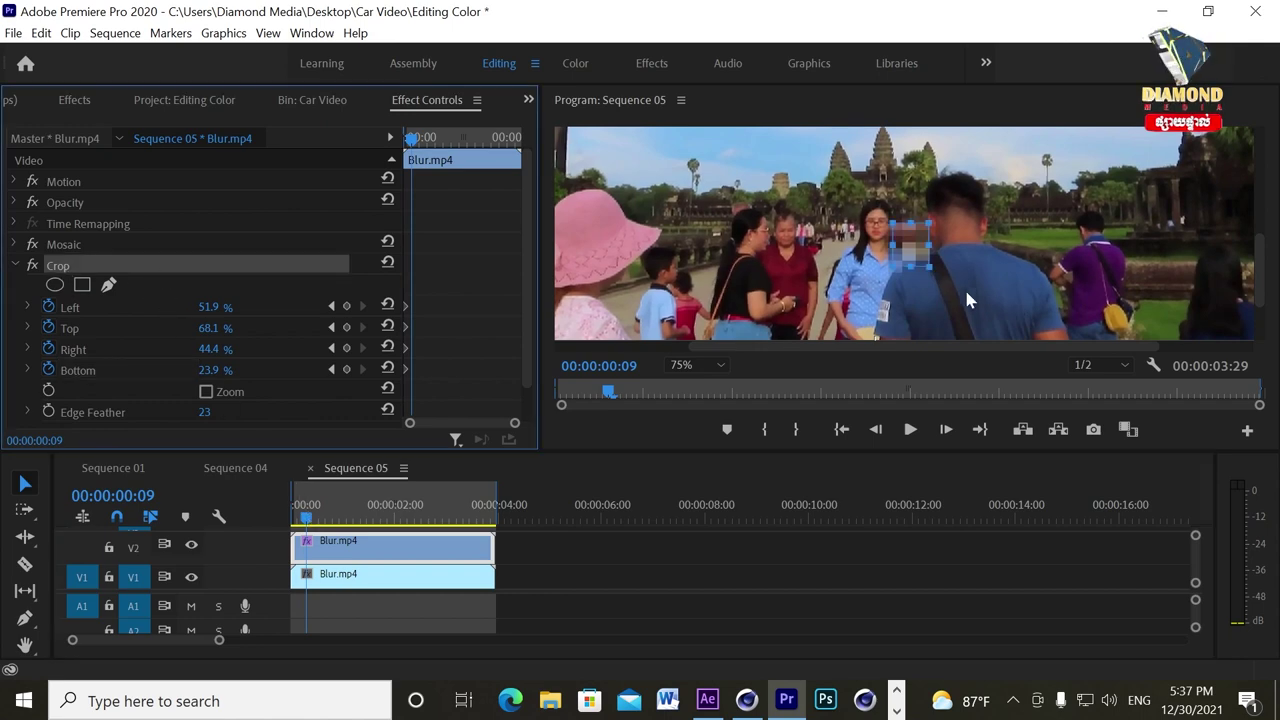
left_click_drag(911, 250, 884, 228)
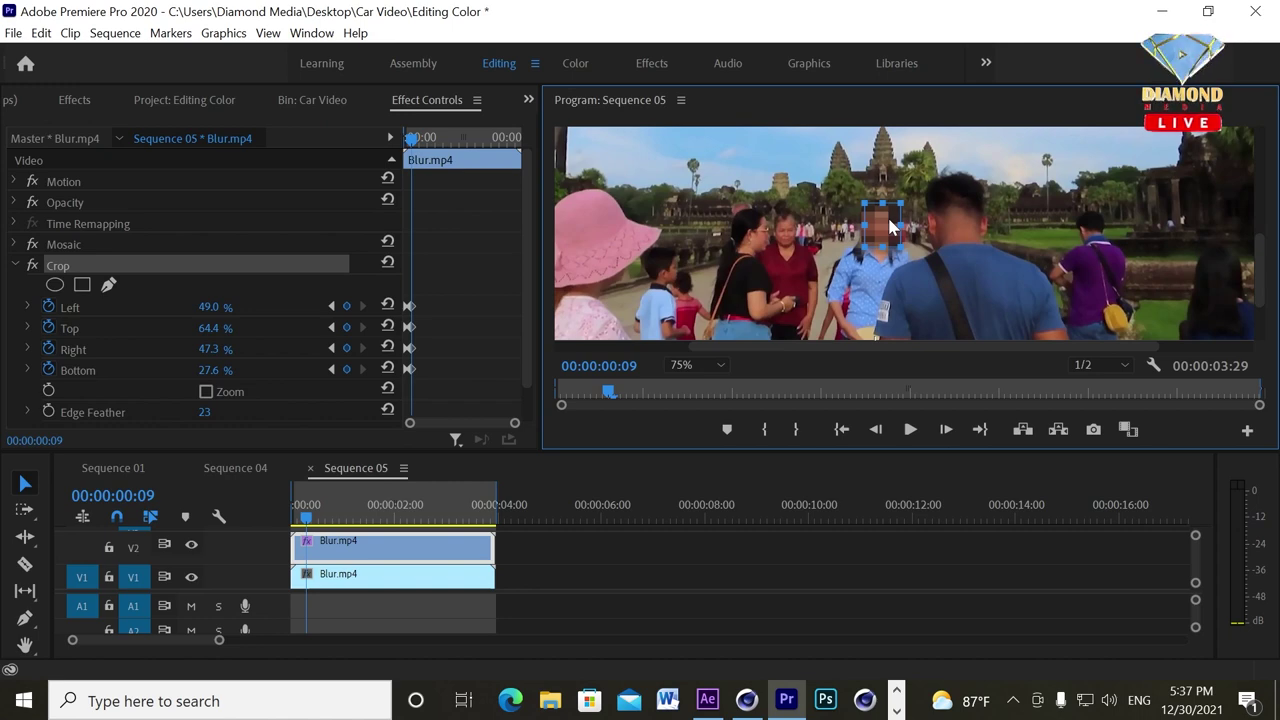
Reposition the patch over the face at 00:00:00:16, 00:00:00:28 and 00:00:01:09.
left_click_drag(307, 515, 318, 515)
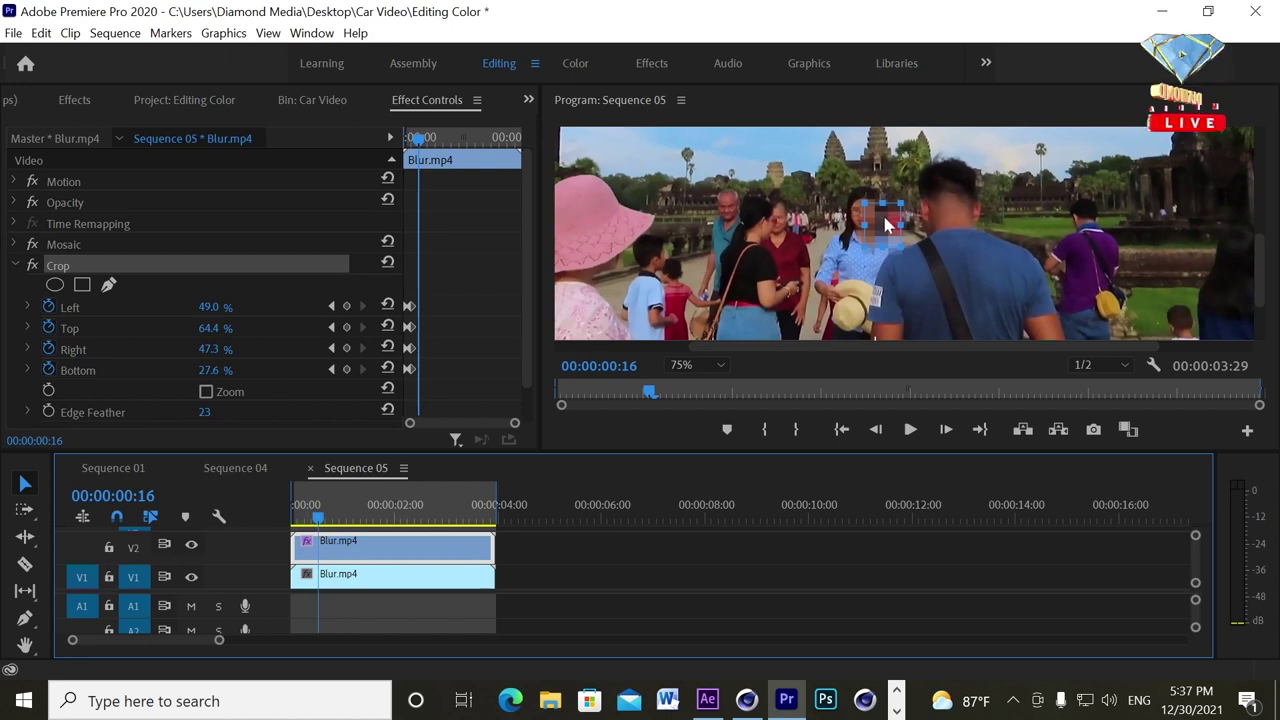
left_click_drag(885, 222, 874, 209)
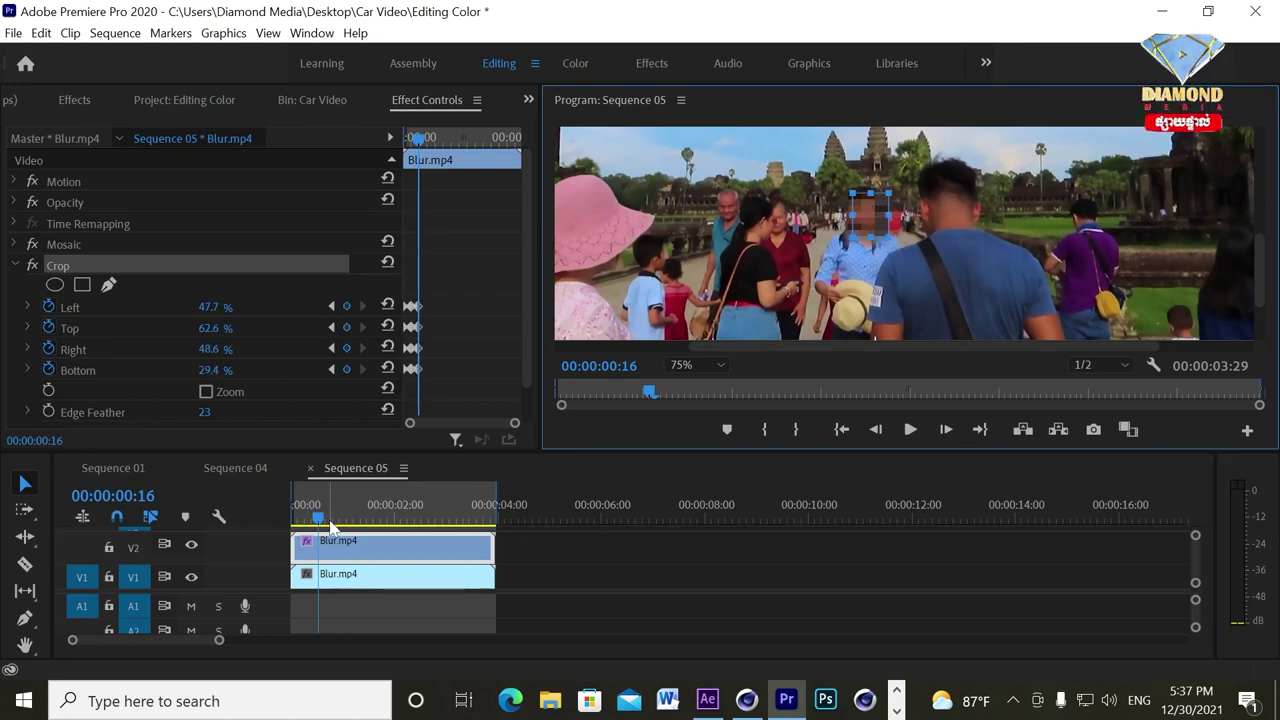
left_click_drag(331, 520, 339, 516)
left_click_drag(872, 222, 866, 200)
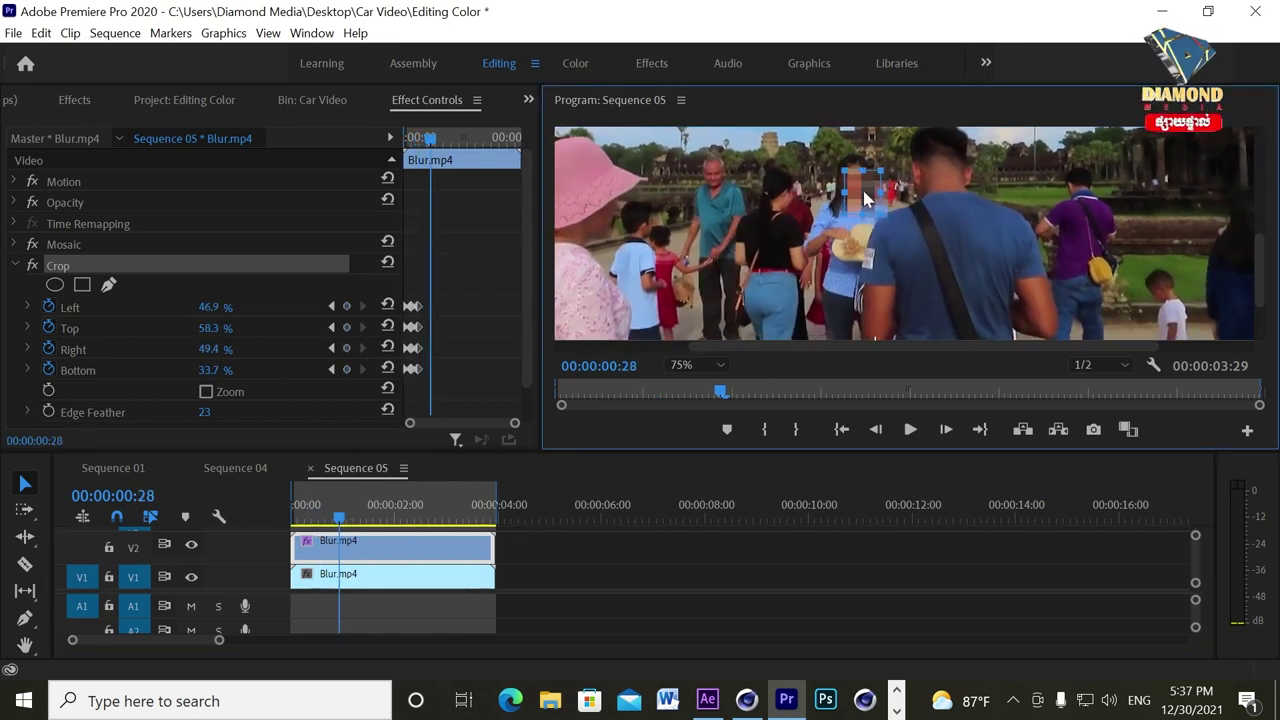
left_click_drag(358, 518, 363, 518)
left_click_drag(859, 183, 866, 160)
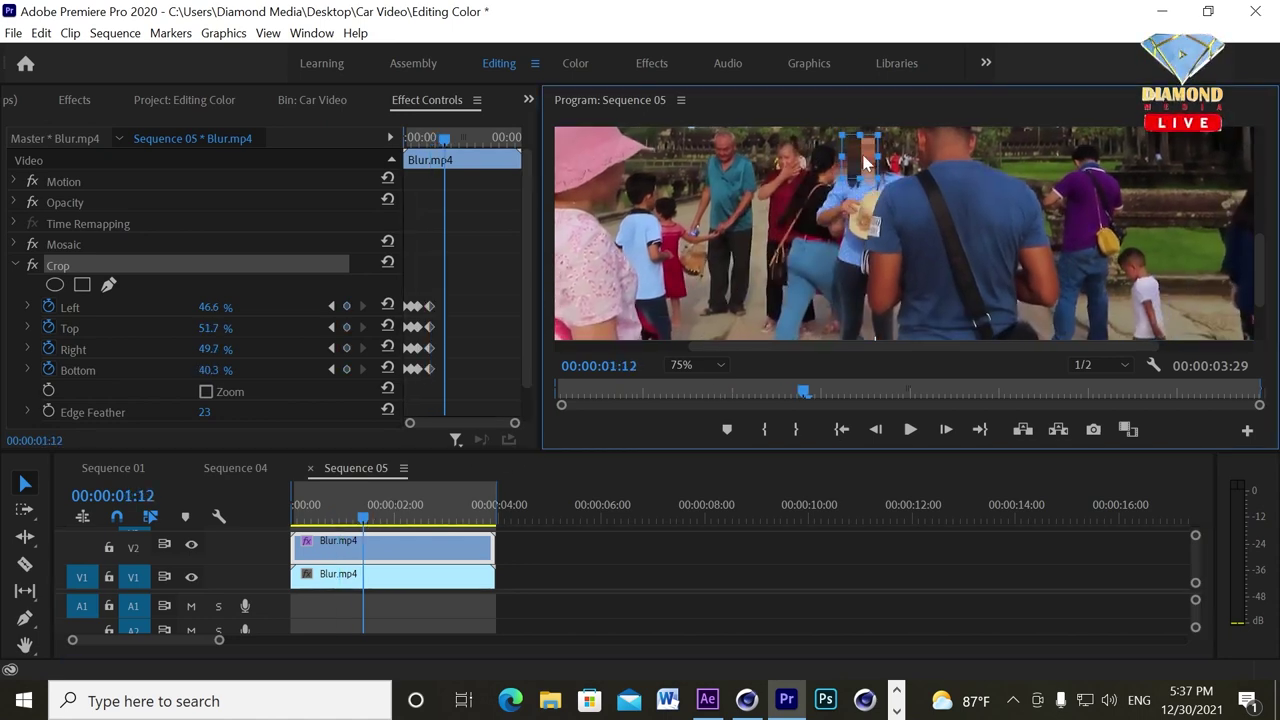
Move to 00:00:01:20 and enlarge the program view by shrinking the timeline.
left_click(377, 518)
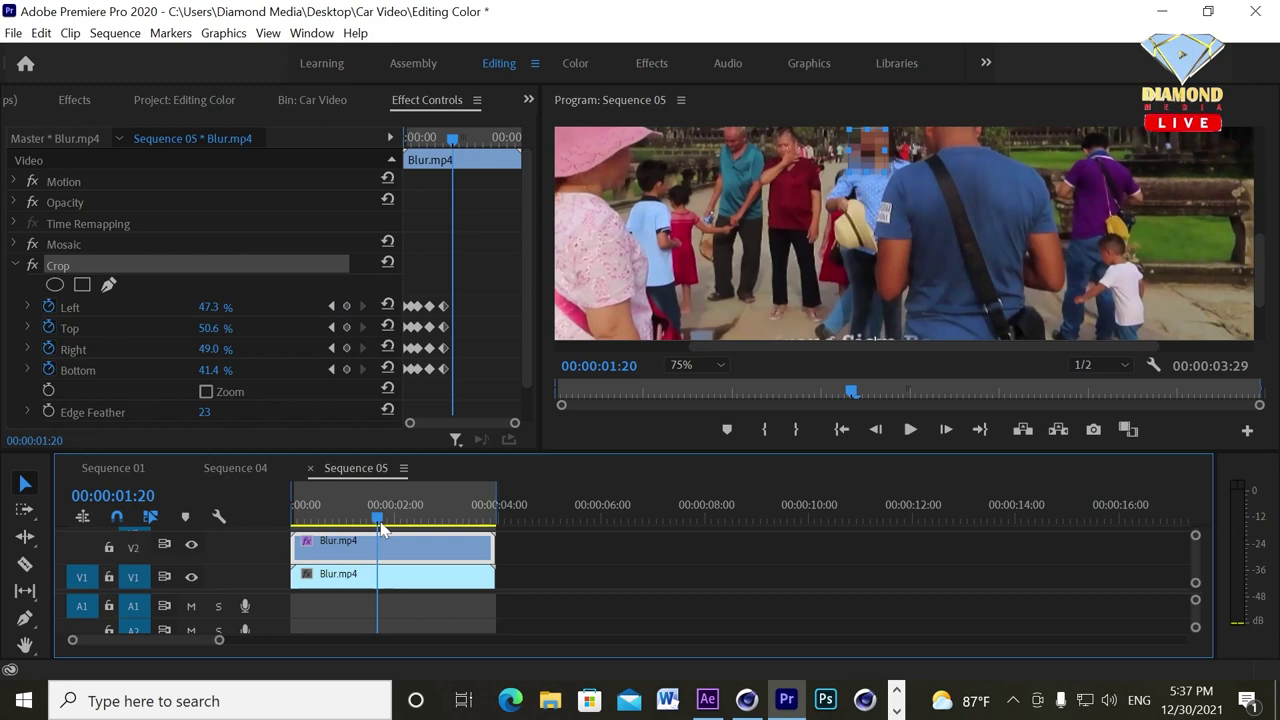
left_click(708, 365)
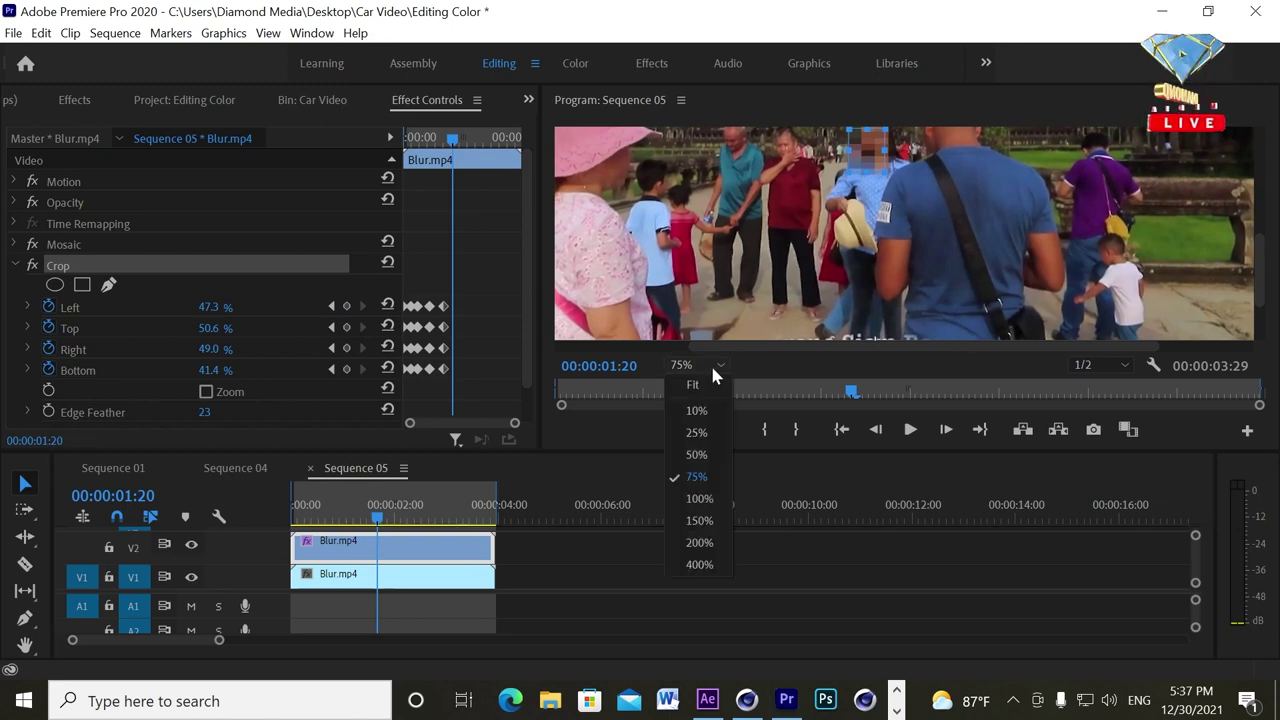
left_click(802, 414)
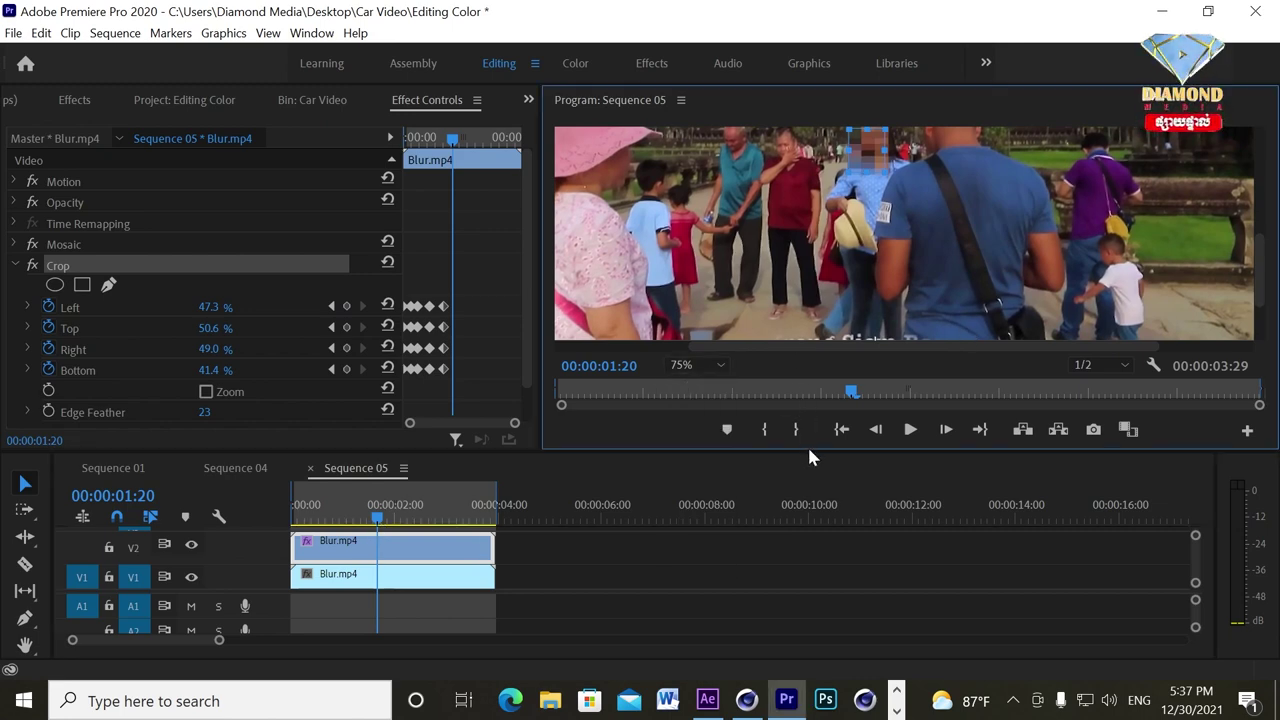
left_click_drag(807, 448, 800, 605)
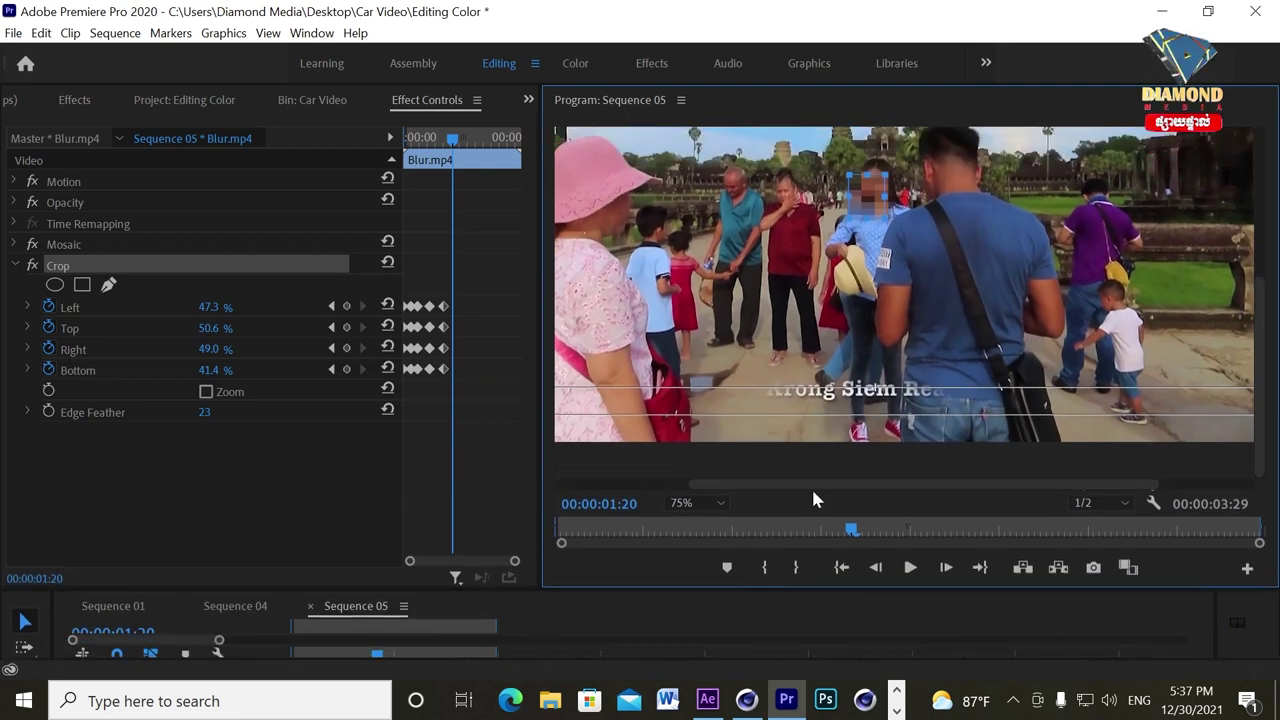
Nudge the mosaic crop patch onto the face and widen its right edge at 00:00:02:04.
left_click_drag(866, 196, 875, 191)
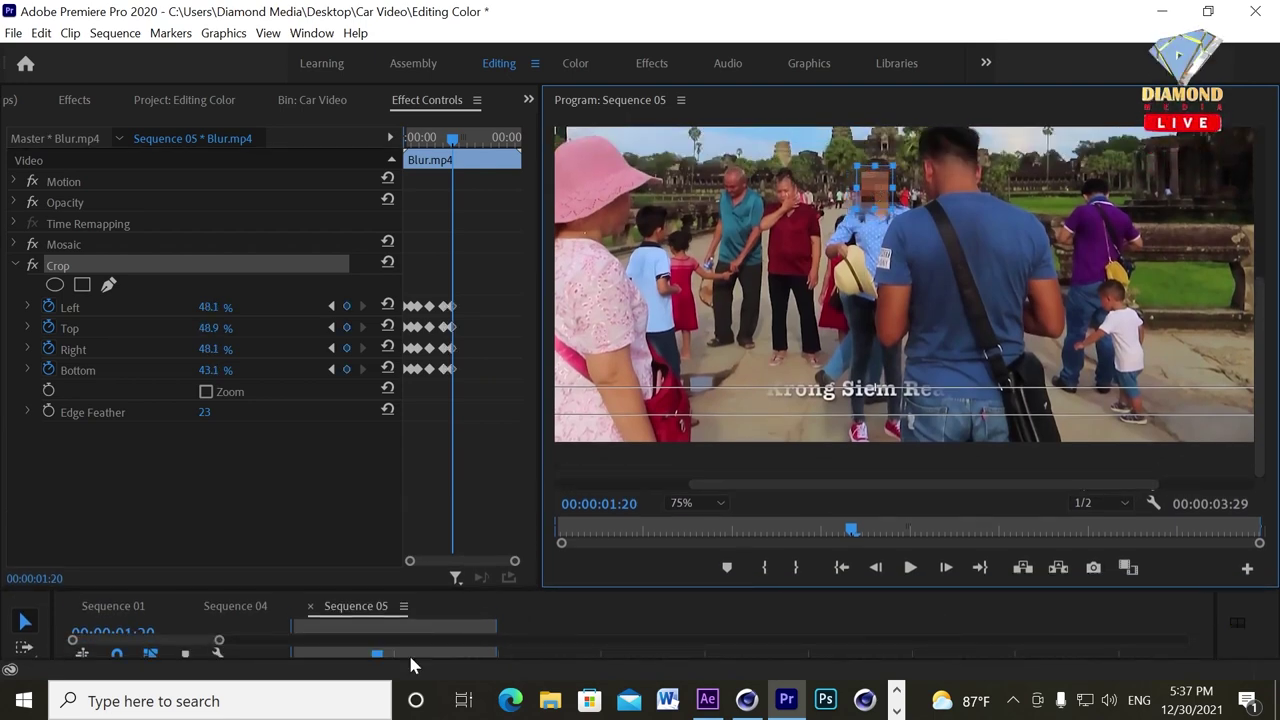
left_click(410, 610)
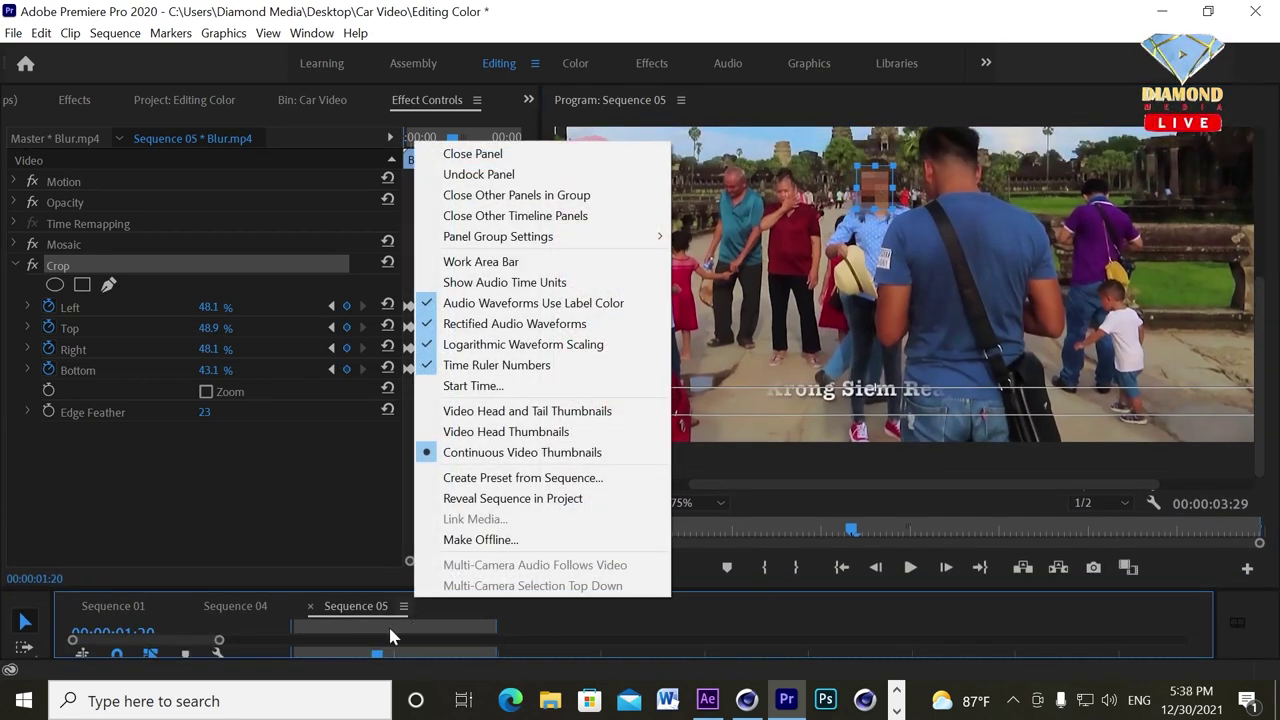
left_click(388, 624)
left_click_drag(392, 658, 401, 657)
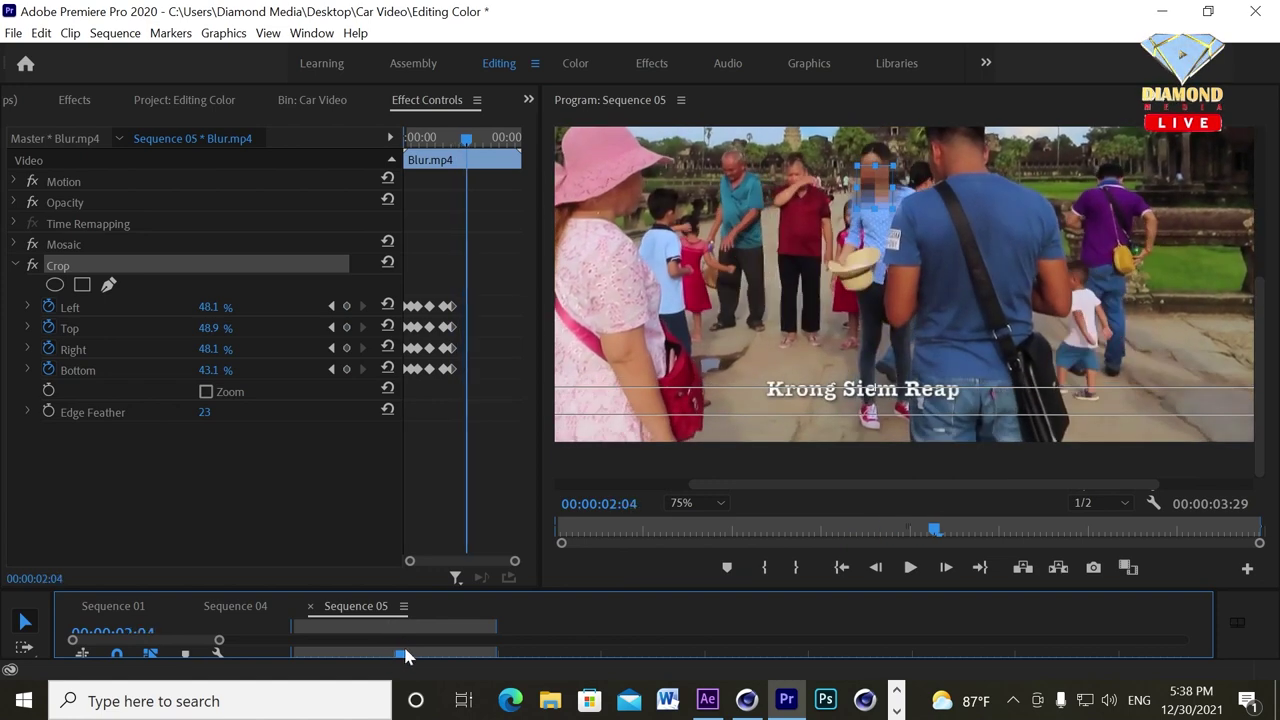
left_click_drag(891, 186, 875, 194)
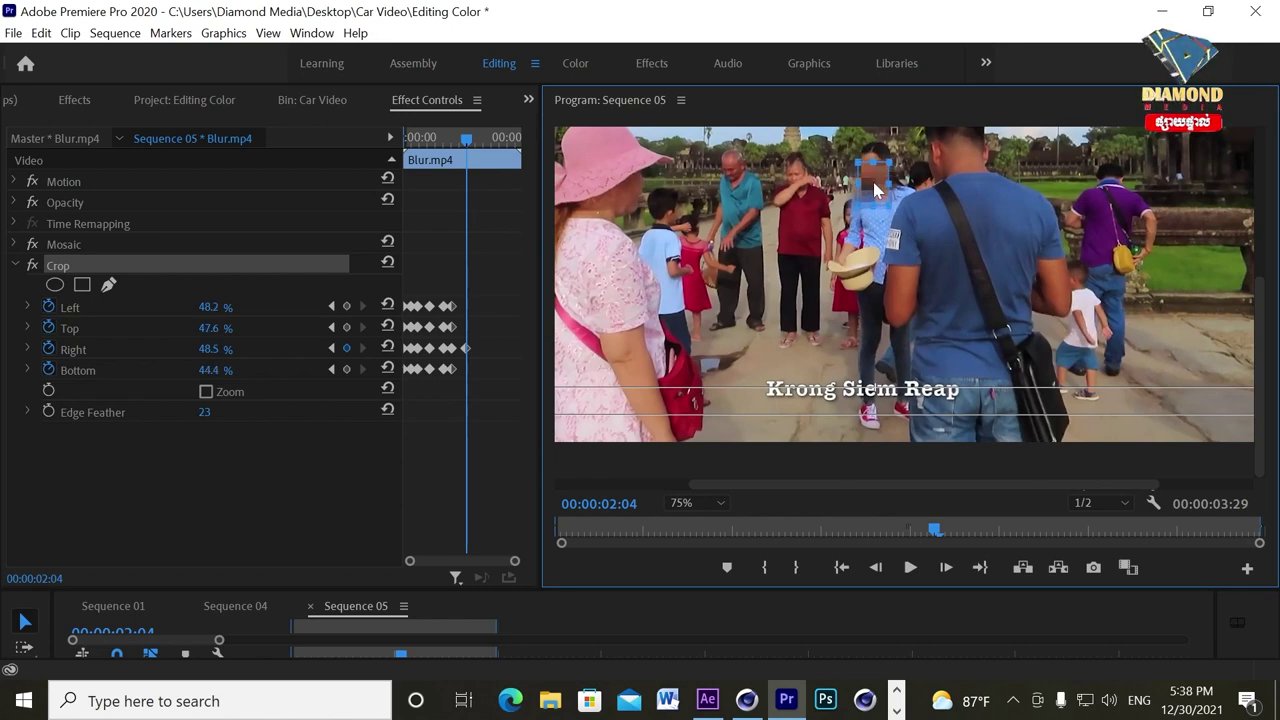
Extend the patch's right edge at 00:00:02:12–02:20 to the clip end, then restore the timeline height.
left_click_drag(466, 137, 483, 140)
mouse_move(885, 152)
left_mouse_down()
mouse_move(903, 156)
mouse_move(879, 160)
left_mouse_up()
left_click_drag(493, 147, 522, 147)
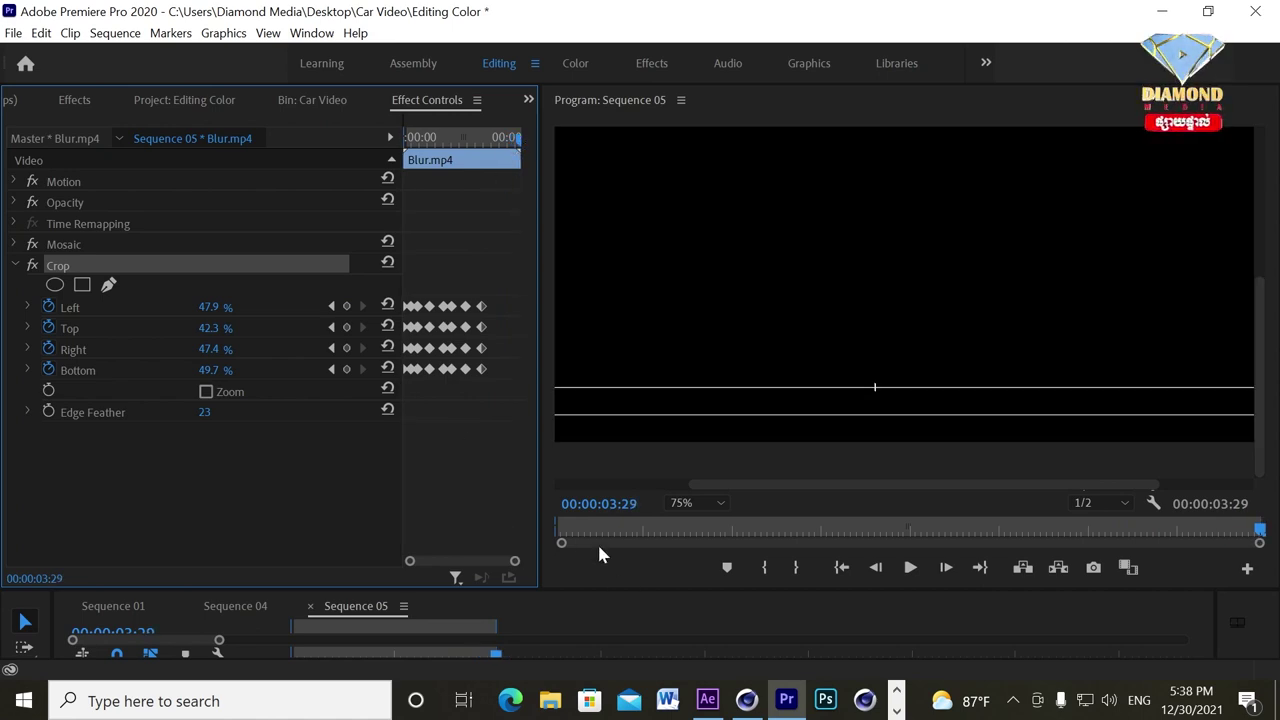
left_click(615, 483)
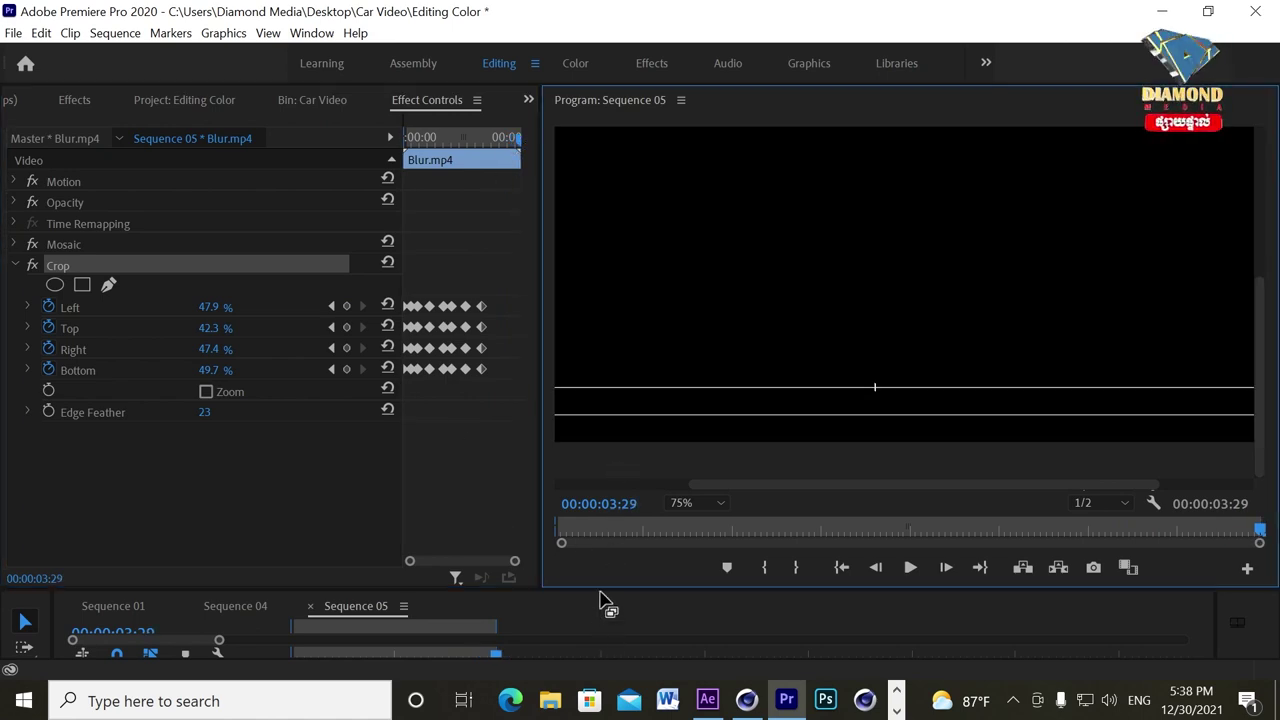
left_click_drag(600, 589, 600, 466)
Play Sequence 05 from 00:00, then again from 00:00:02:13, to confirm the mosaic follows the face.
left_click_drag(470, 533, 285, 533)
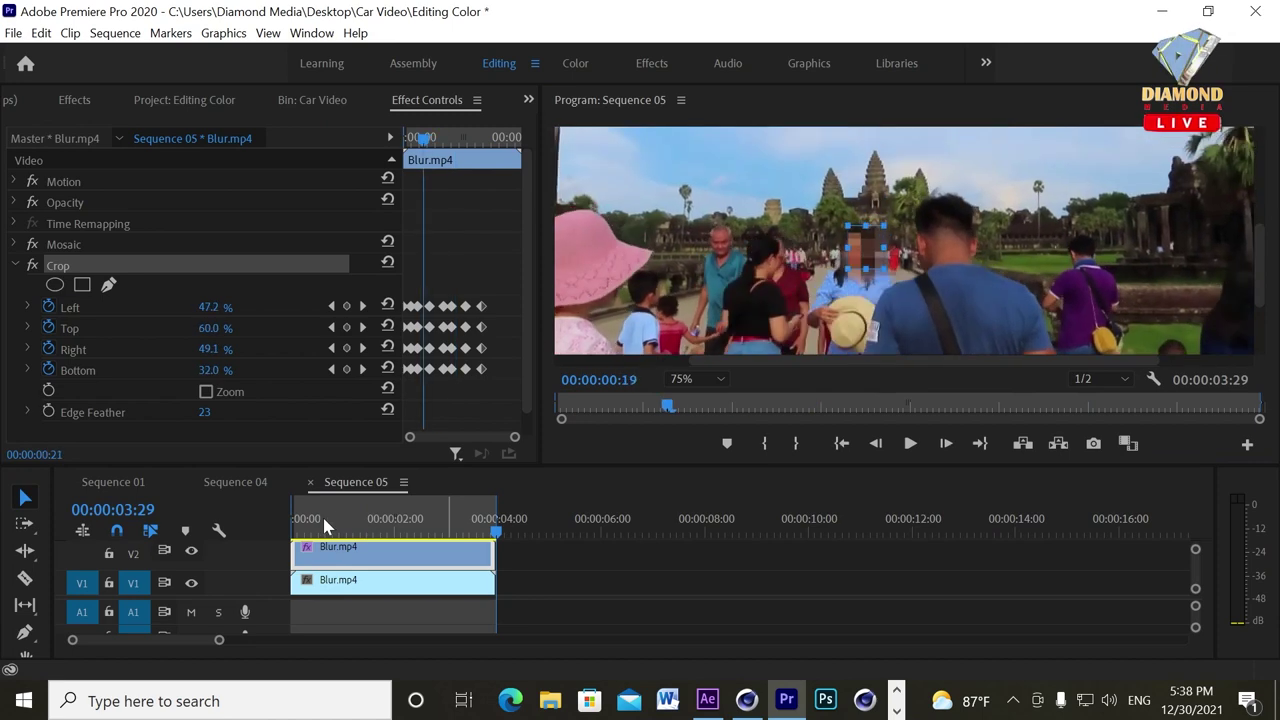
key("space")
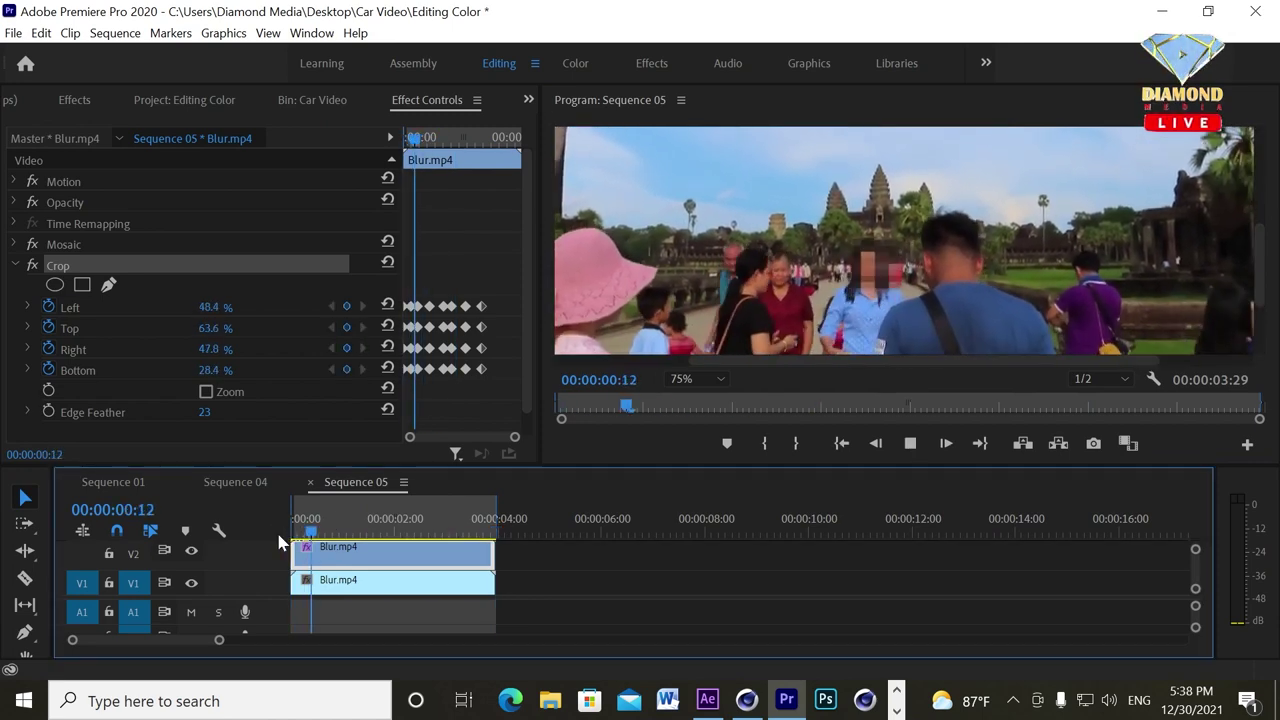
key("space")
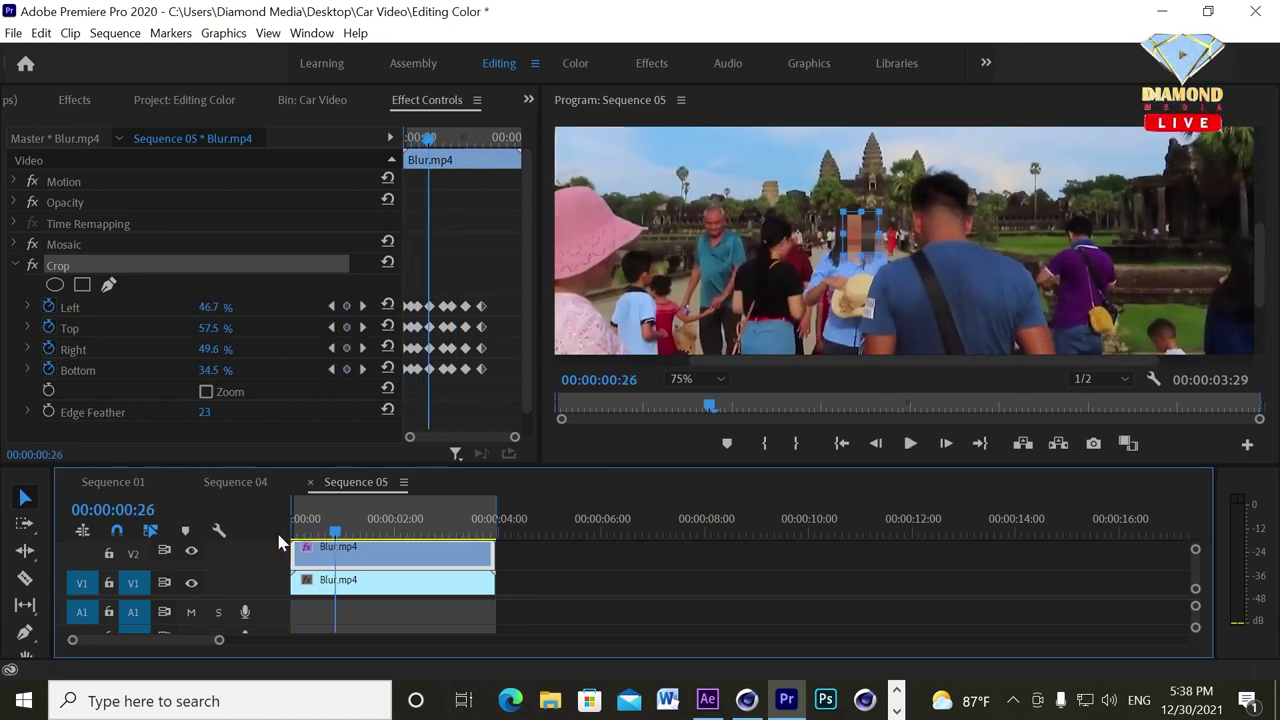
left_click_drag(337, 531, 420, 532)
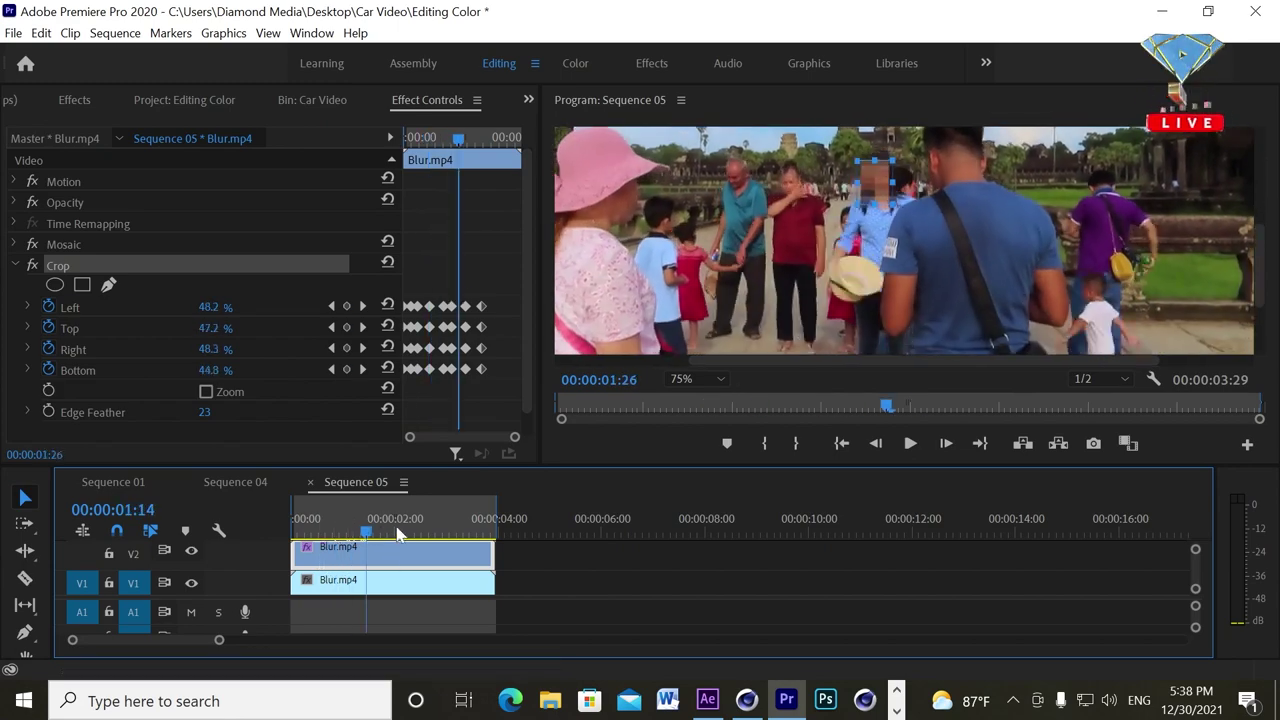
key("space")
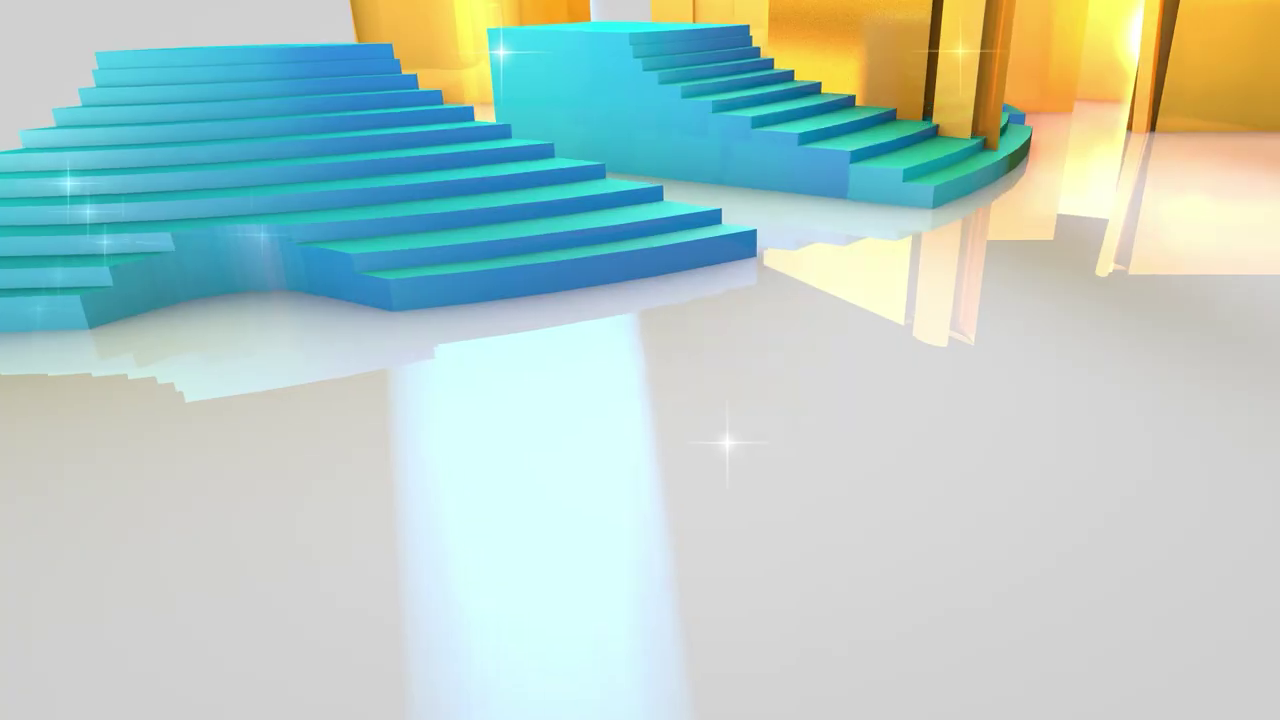